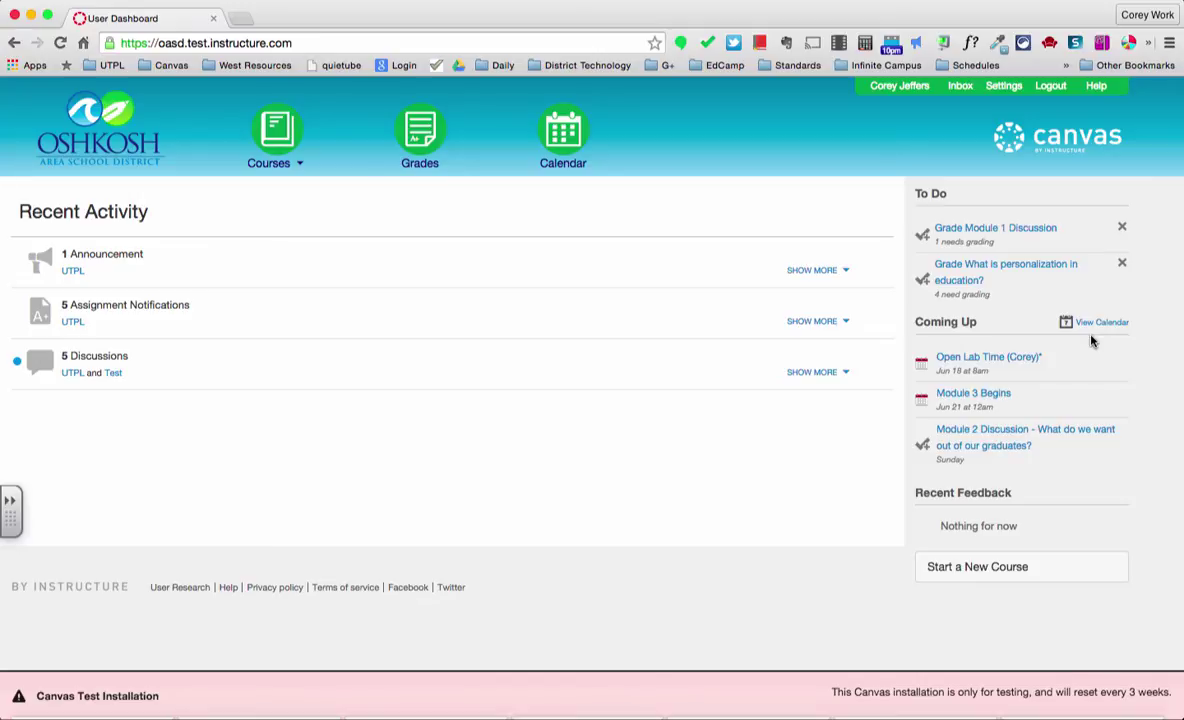
- Open the settings of the course 1) 1121-1 ENGLISH 1
mouse_move(289, 162)
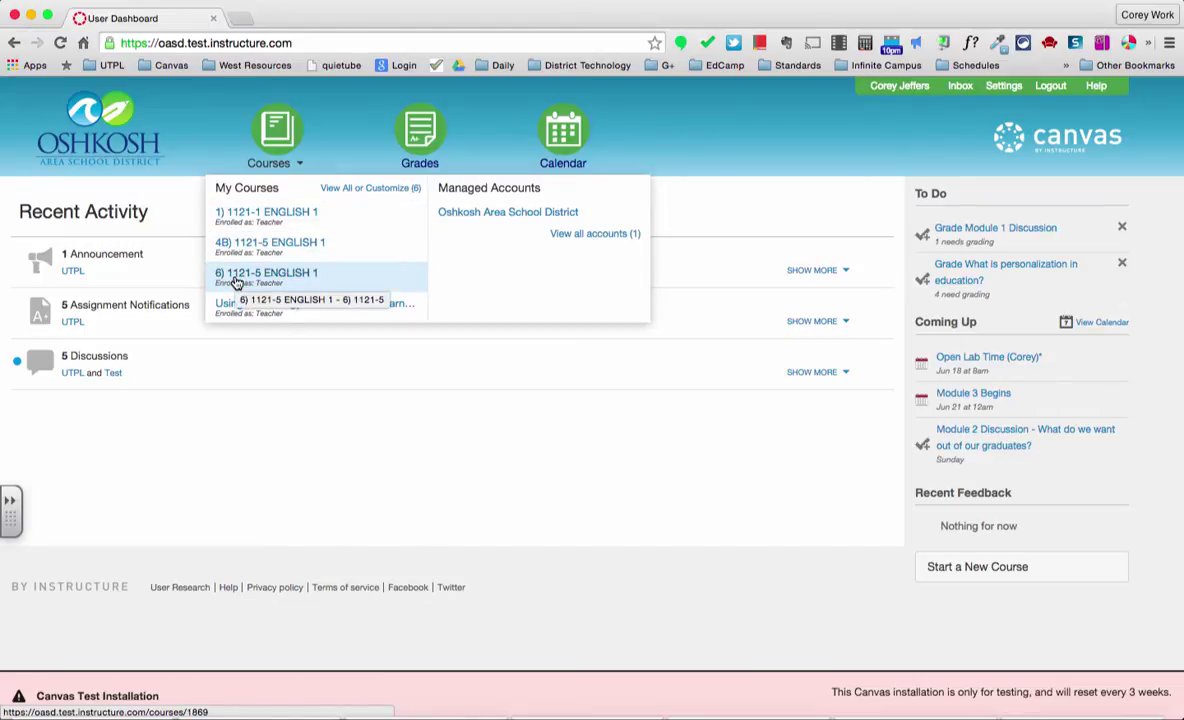
left_click(257, 224)
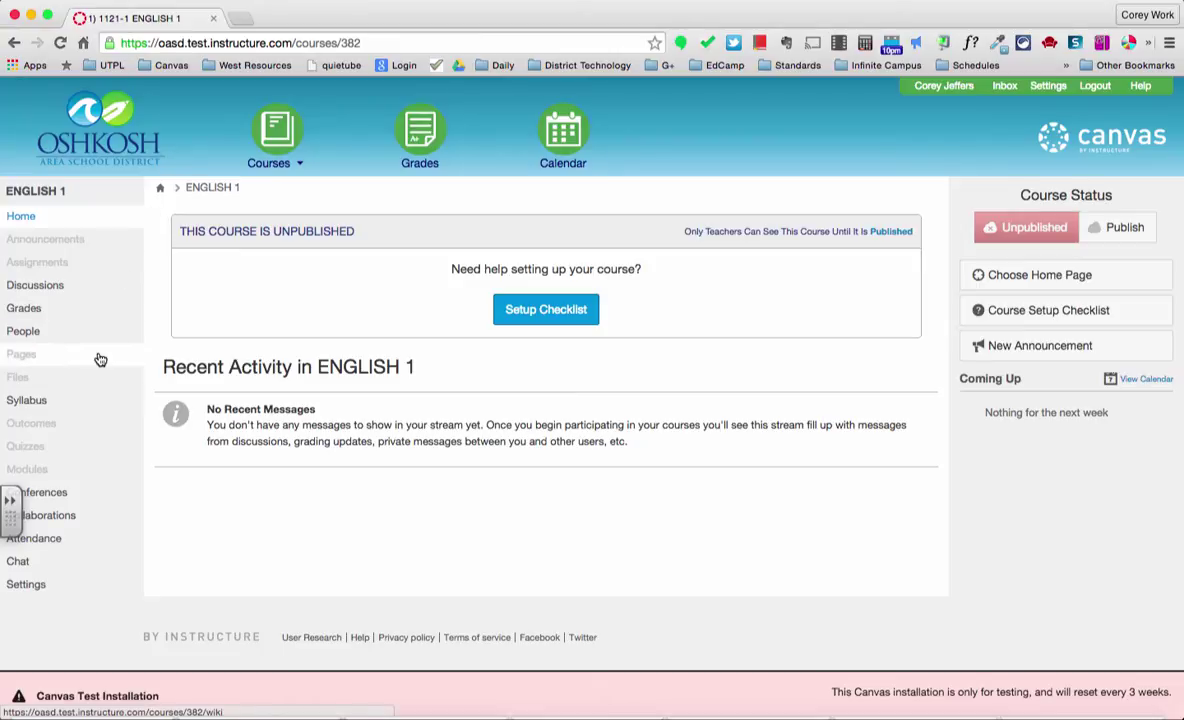
left_click(30, 585)
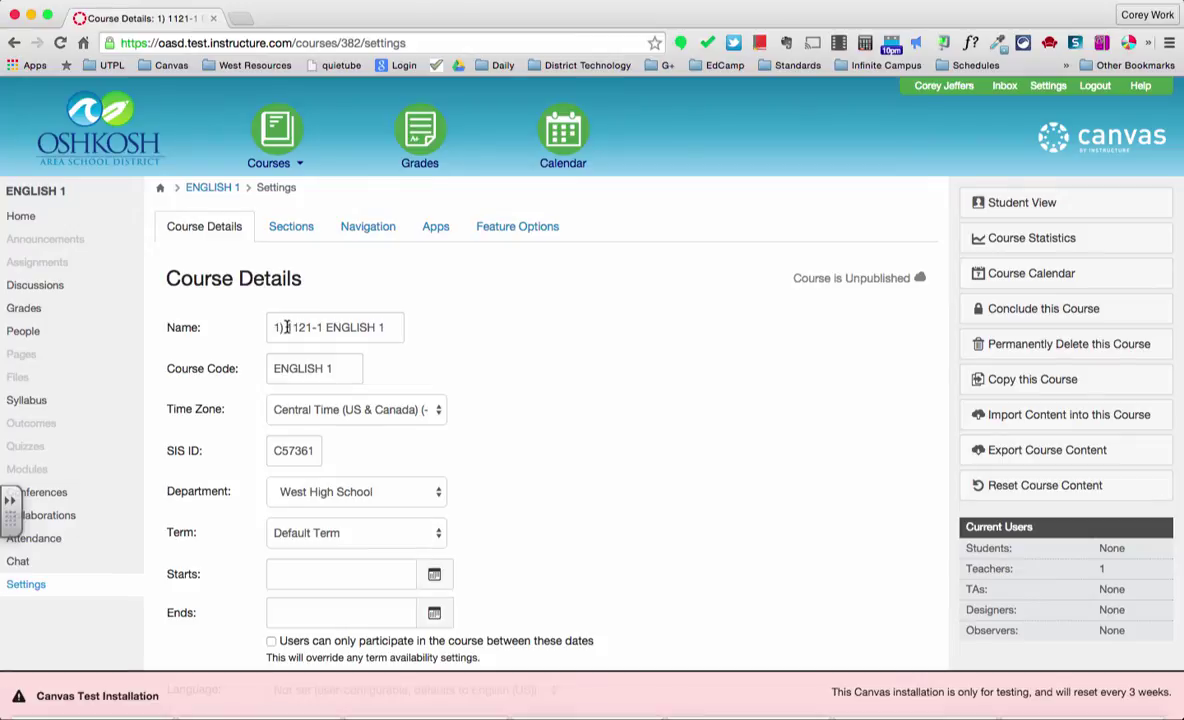
- Remove the "1)" prefix from the course name and append the teacher's last name followed by "15-16 S1"
left_click_drag(286, 327, 270, 327)
key("BackSpace")
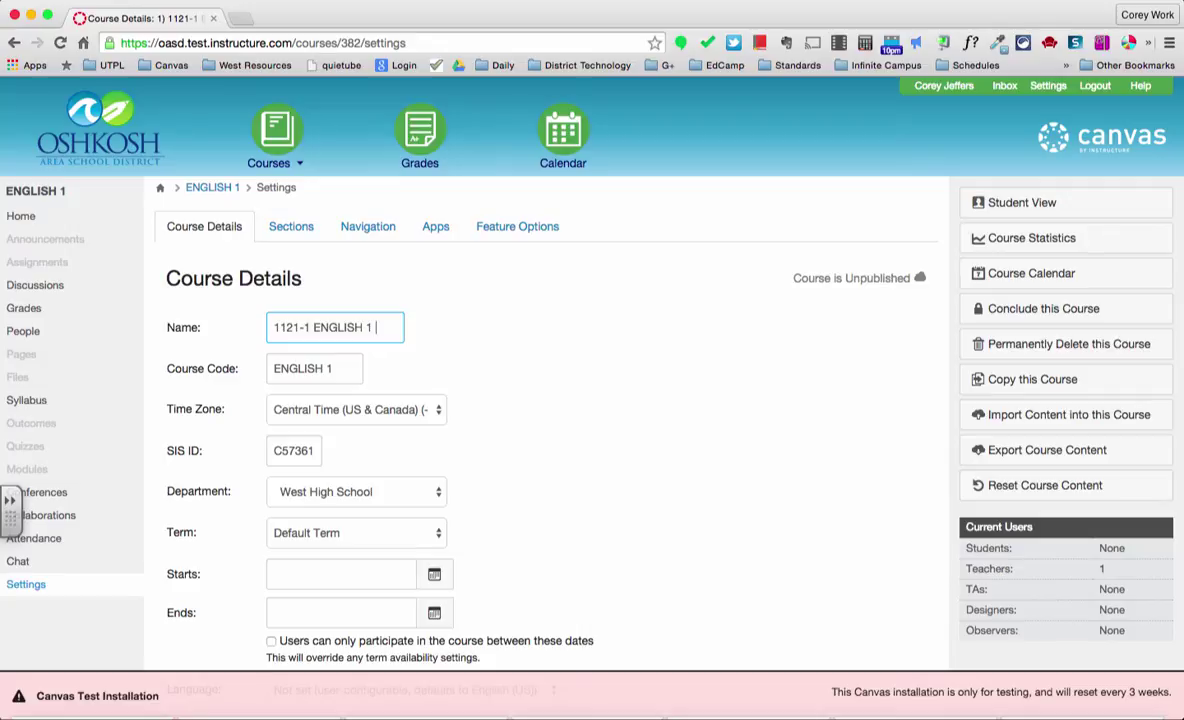
type("Jeffers")
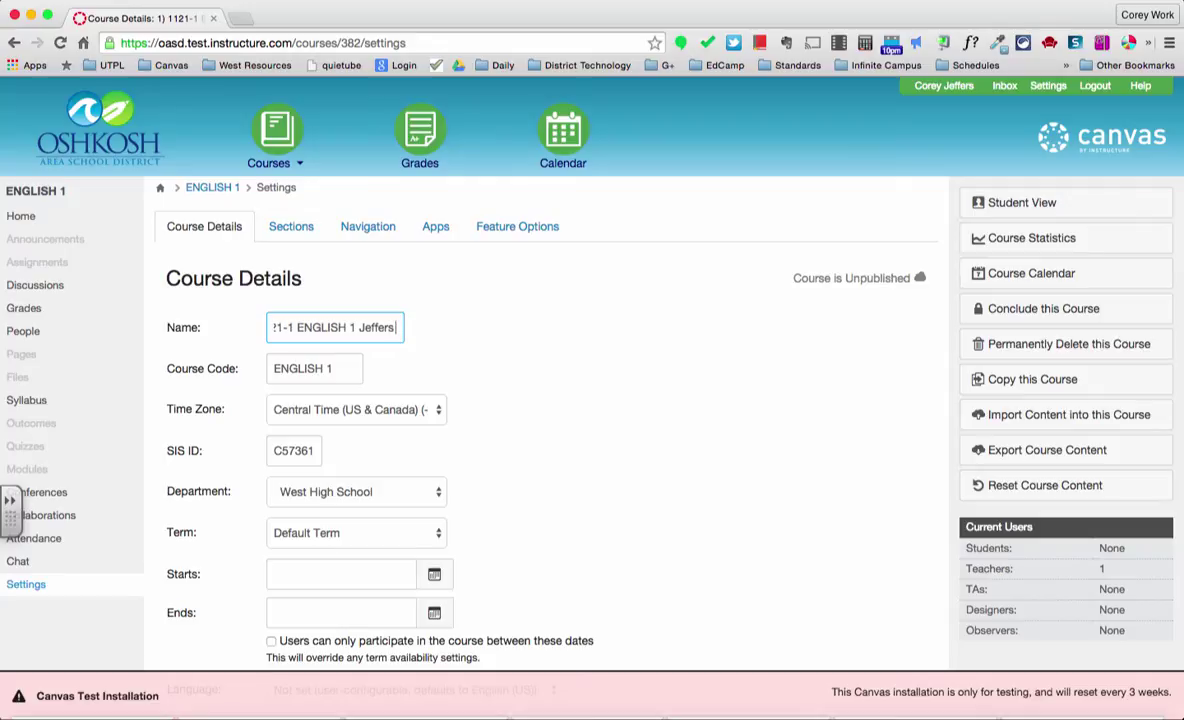
type(" 15")
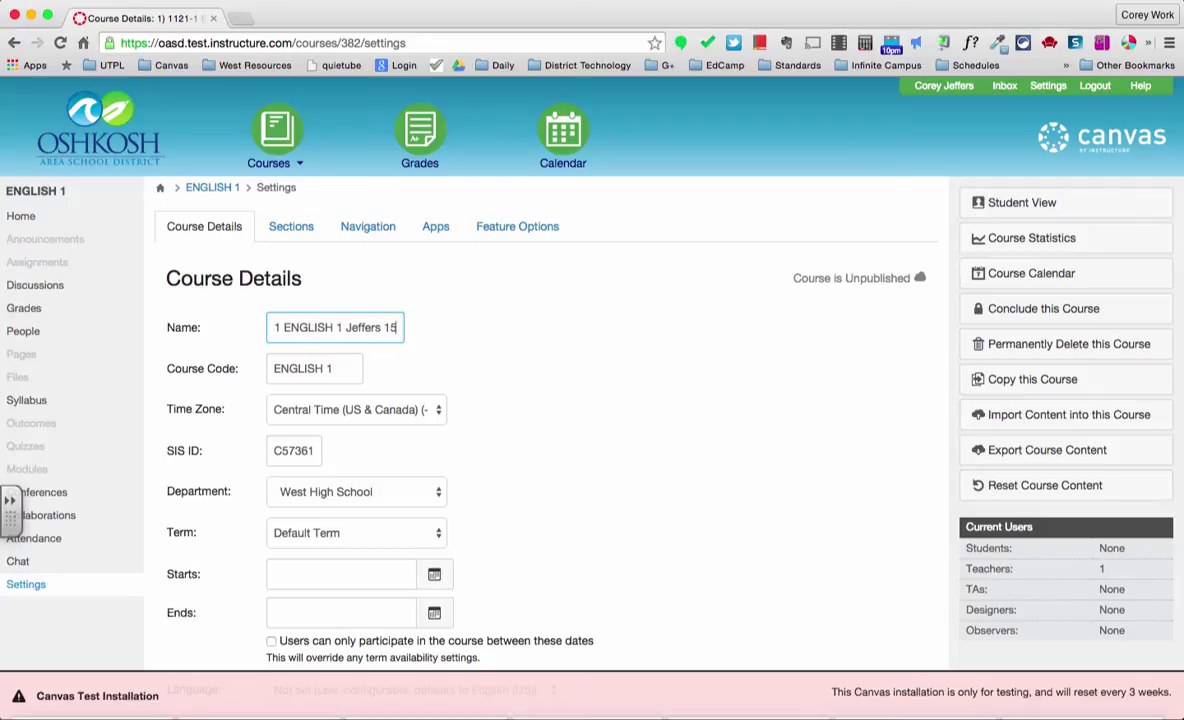
type("-16")
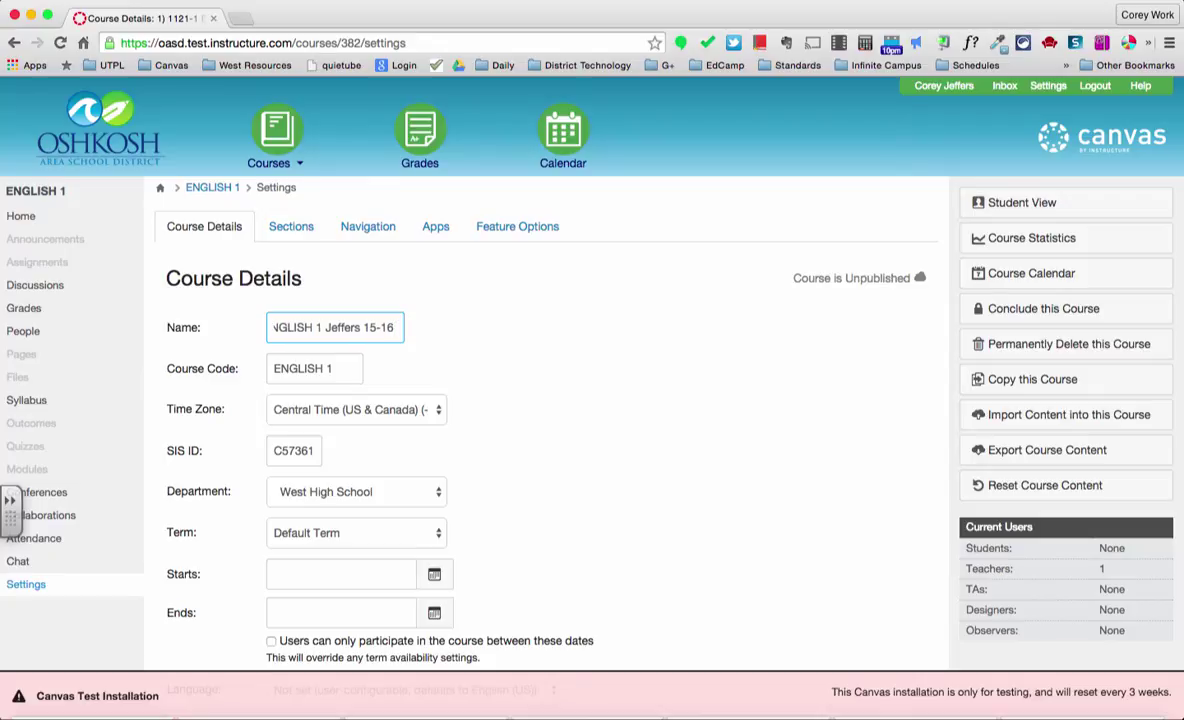
type(" S1")
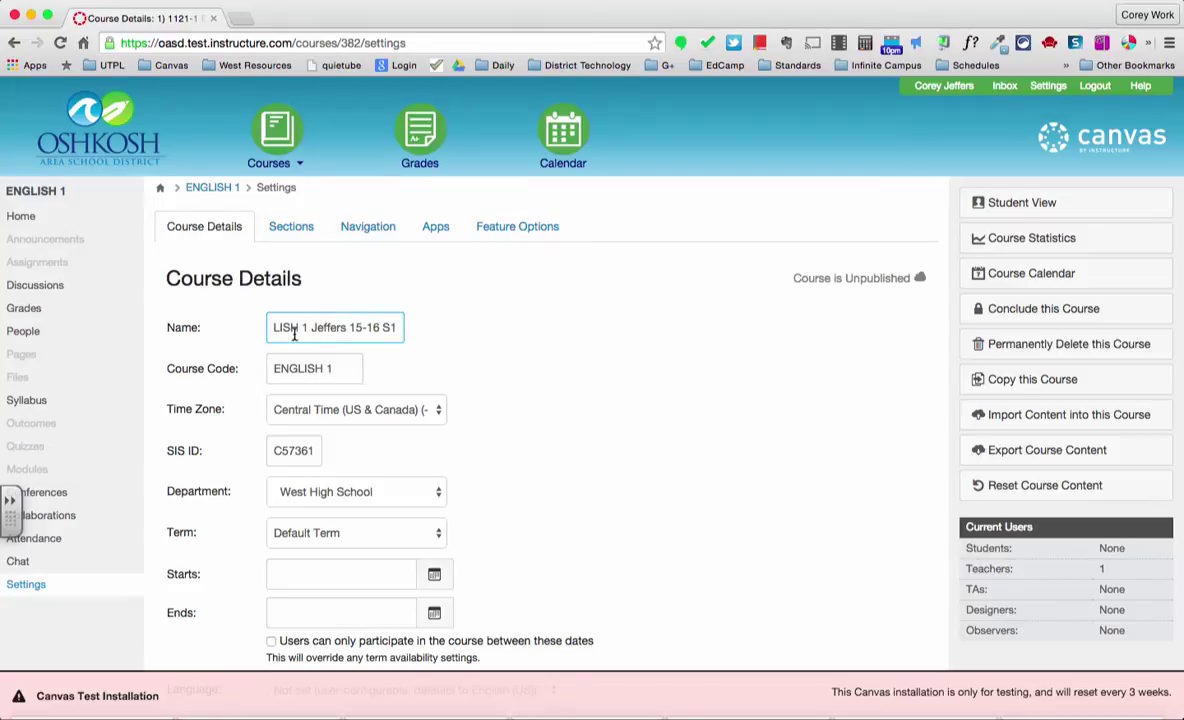
- Read through the edited course name from its beginning to its end
key("super+Left")
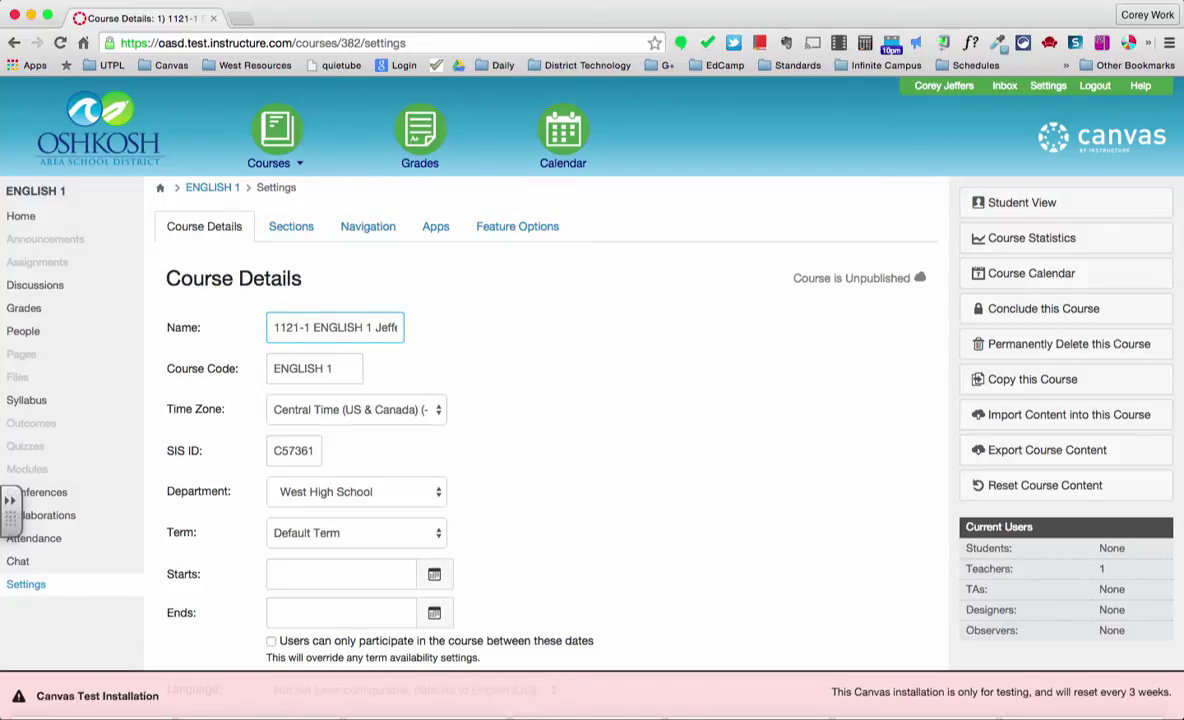
key("Right")
key("Right")
key("Right")
key("Right")
key("Right")
key("Right")
key("Right")
key("Right")
key("Right")
key("Right")
key("Right")
key("Right")
key("Right")
key("Right")
key("Right")
key("Right")
key("Right")
key("Right")
key("Right")
key("Right")
key("Right")
key("Right")
key("Right")
key("Right")
key("Right")
key("Right")
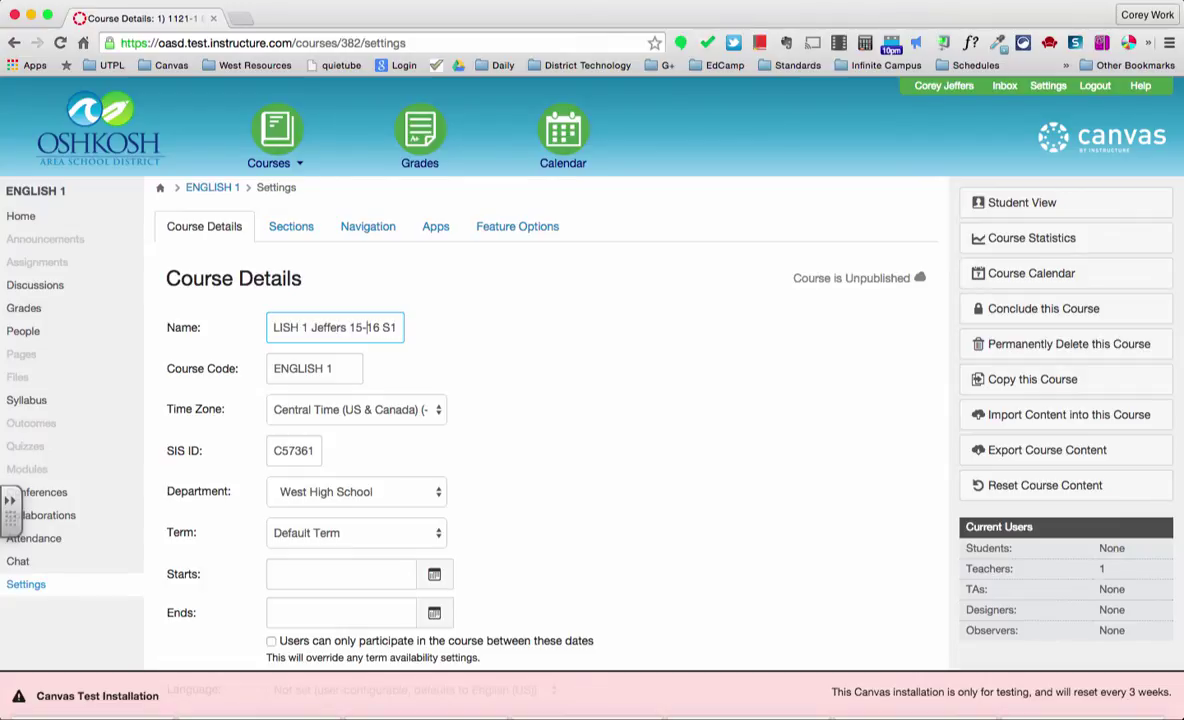
key("Right")
key("Right")
key("Right")
- Save the updated course details of the 1121-1 ENGLISH 1 course
scroll(268, 391, "down", 3)
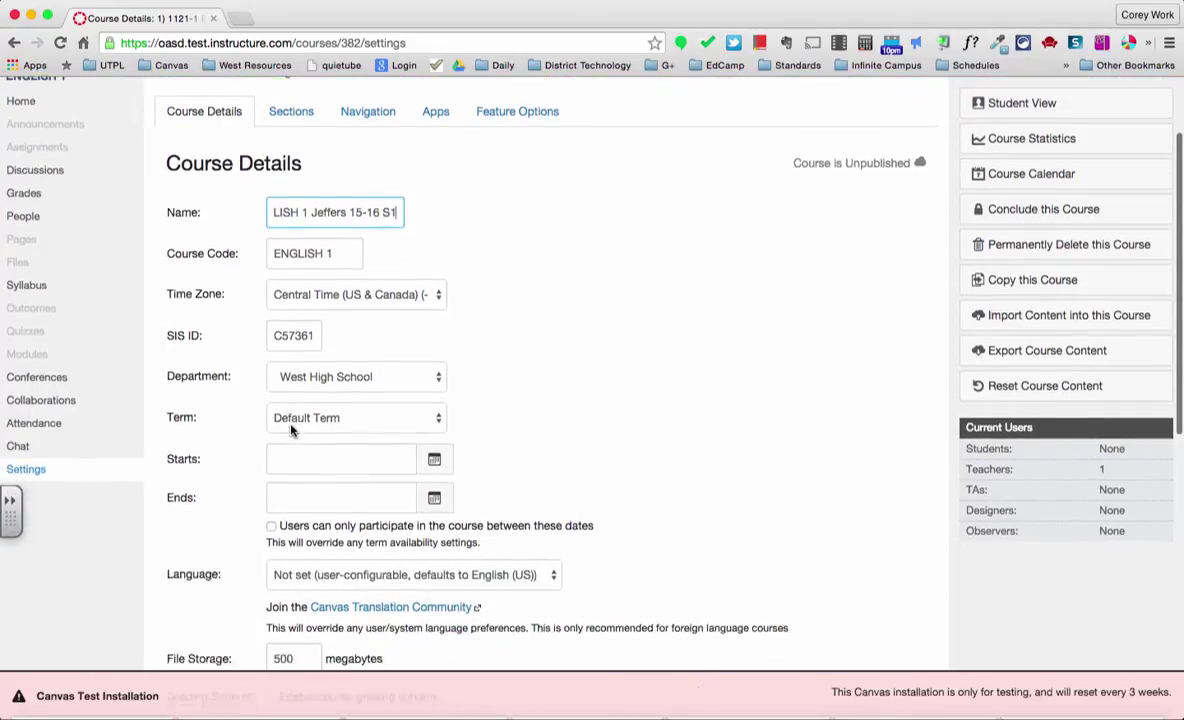
scroll(291, 430, "down", 4)
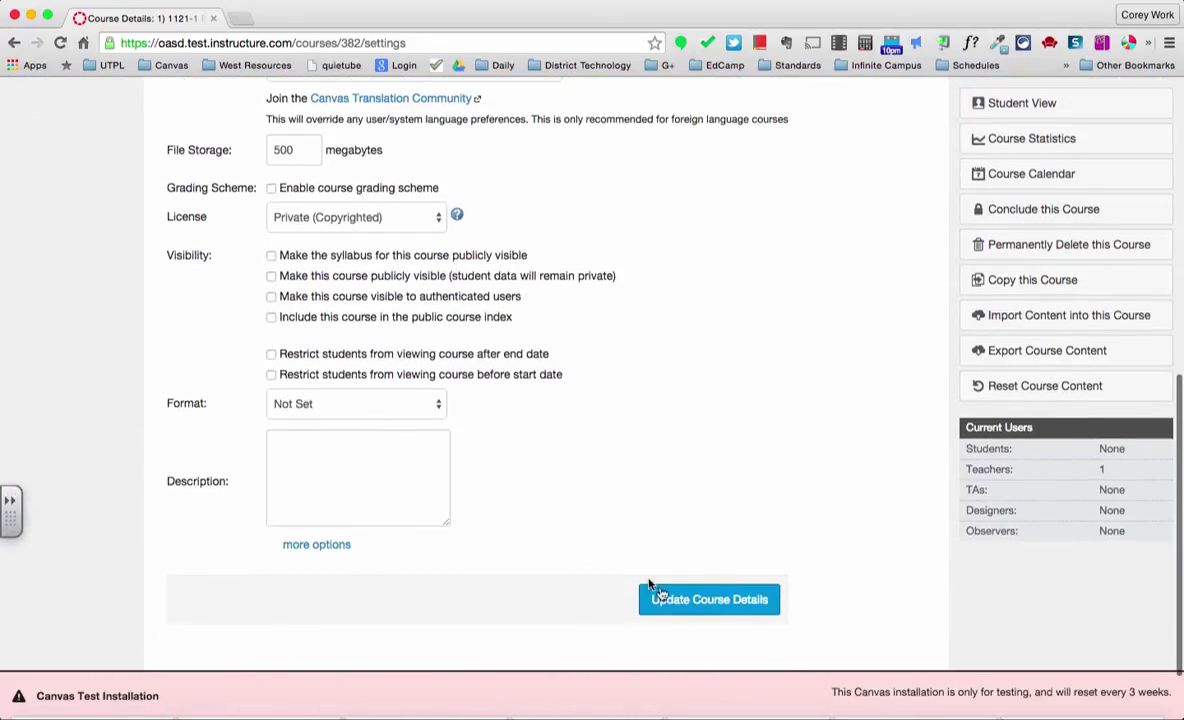
left_click(684, 613)
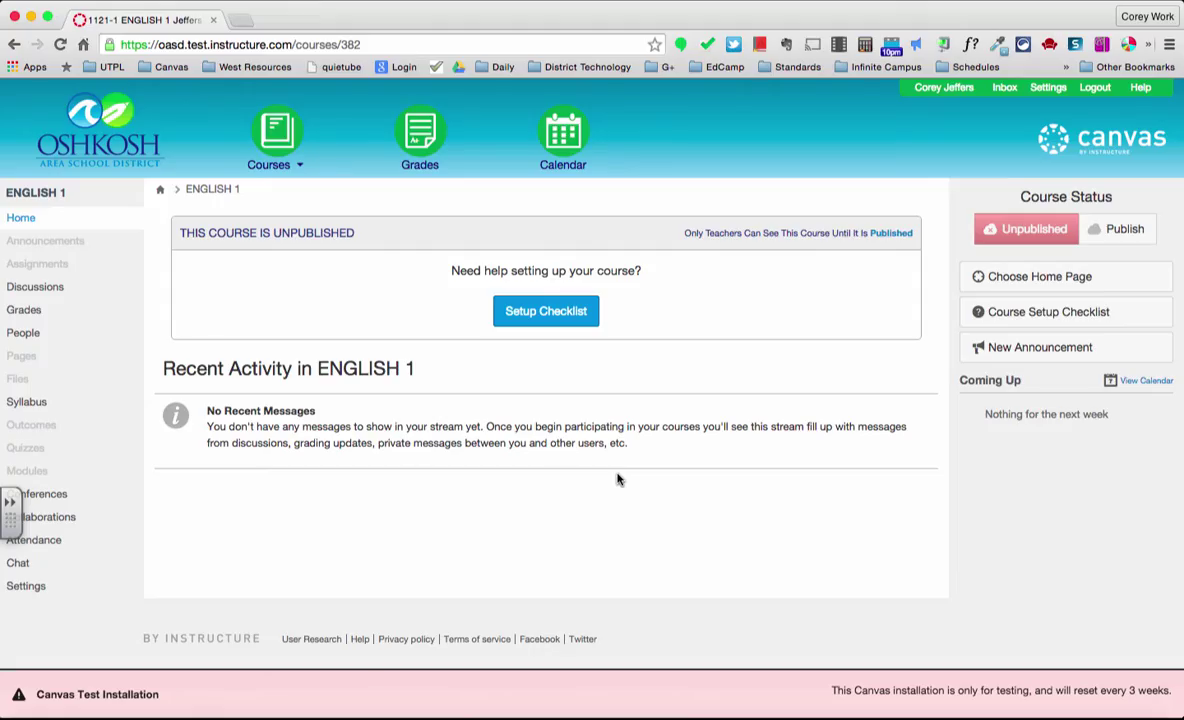
- Reopen the home page of the renamed 1121-1 ENGLISH 1 course from the course list
mouse_move(296, 166)
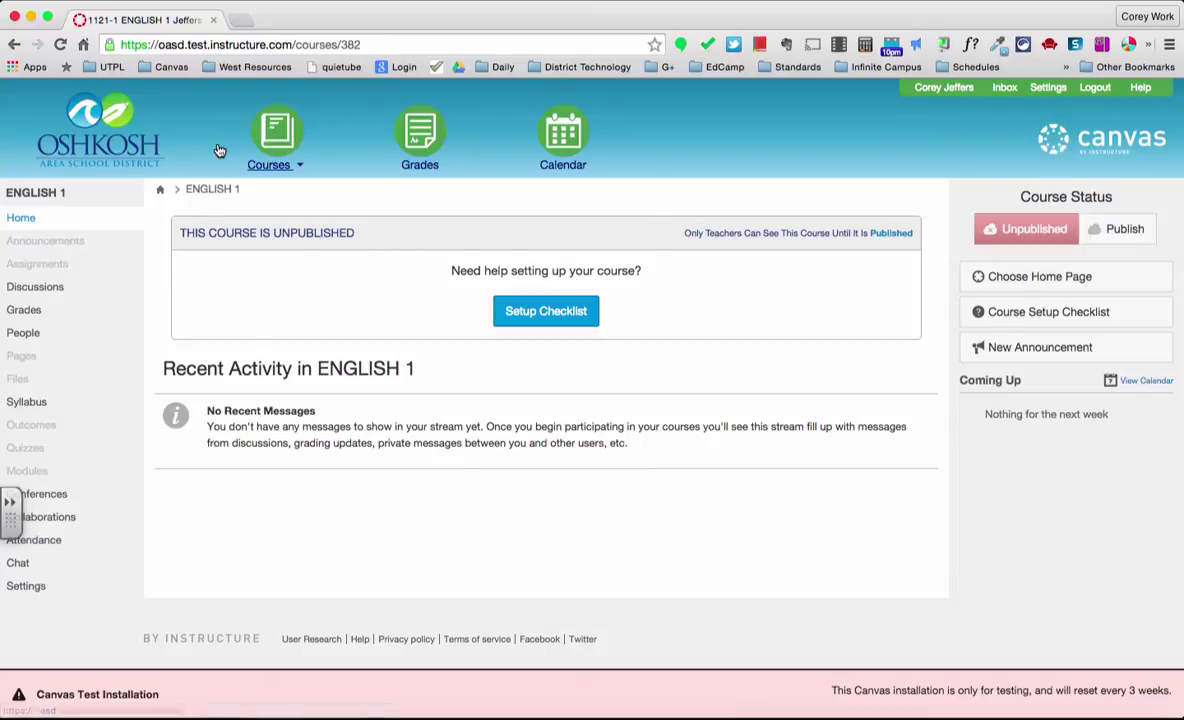
left_click(365, 45)
left_click(364, 45)
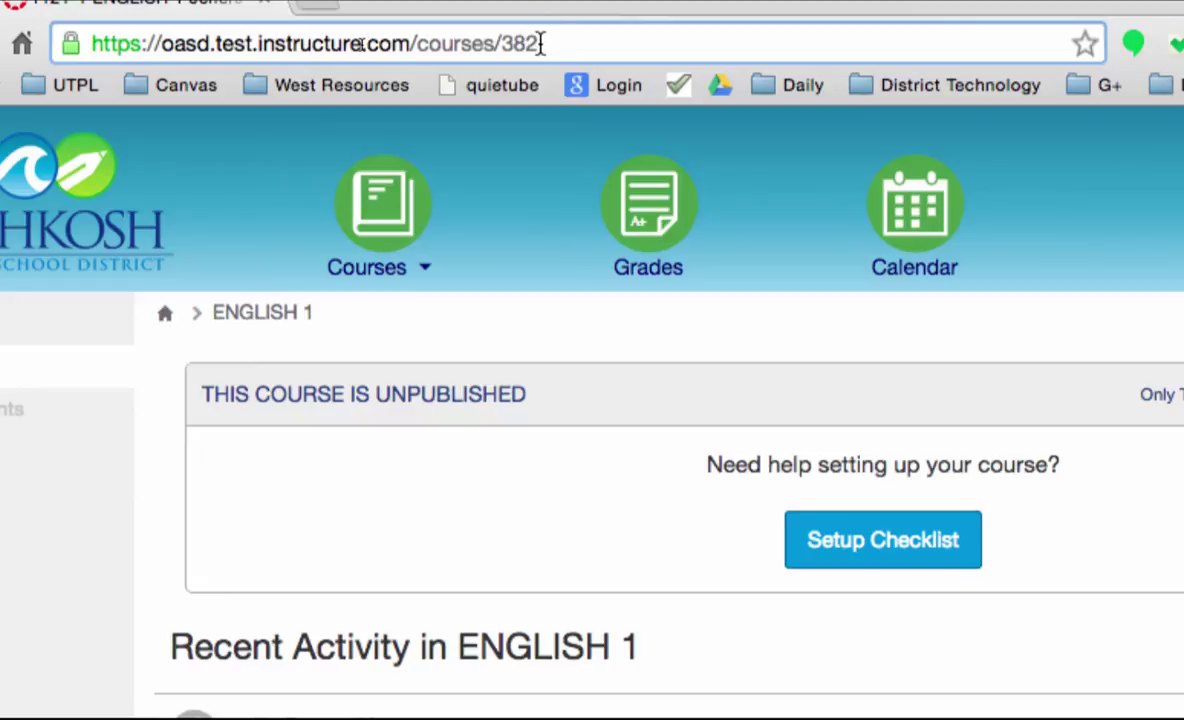
mouse_move(391, 220)
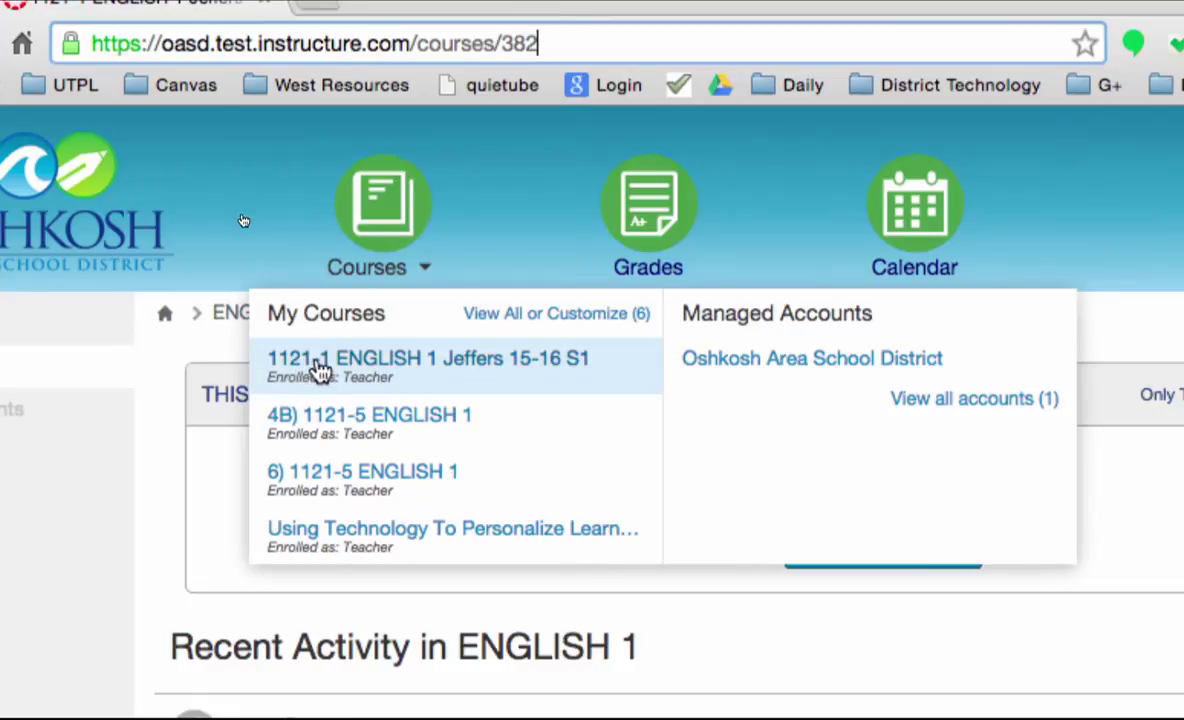
left_click(428, 371)
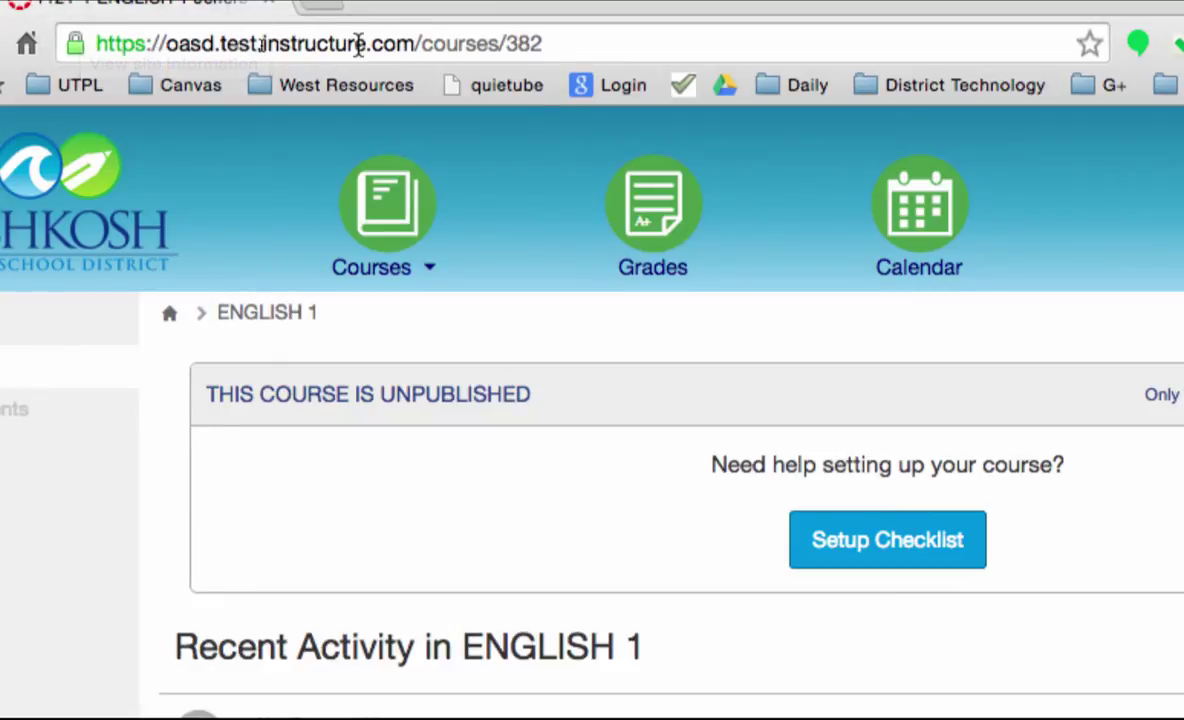
- Examine the course ID at the end of the renamed course's web address
left_click(555, 44)
left_click_drag(555, 44, 510, 41)
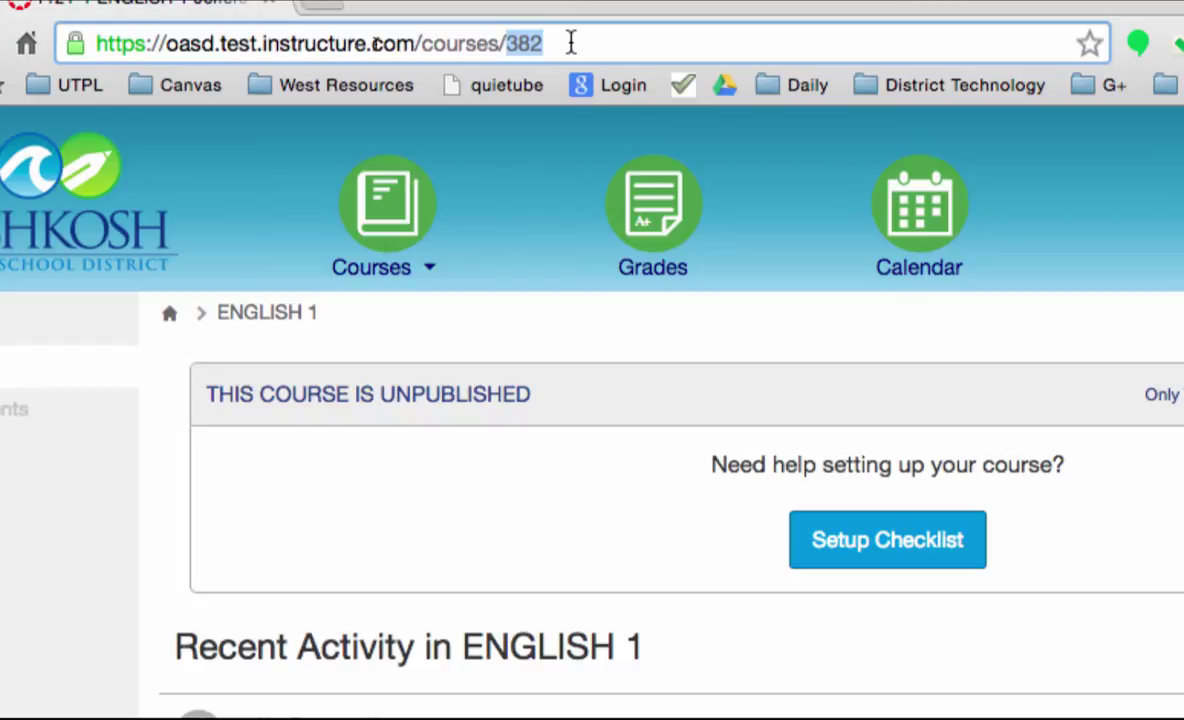
left_click(392, 212)
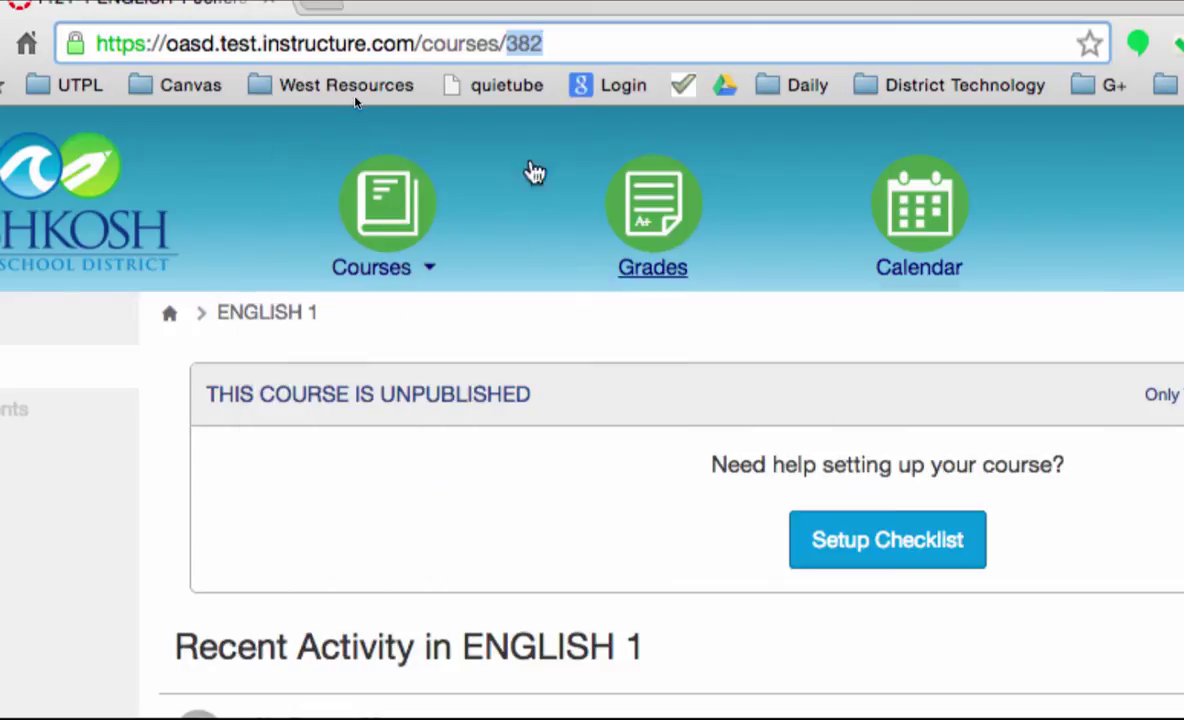
left_click(552, 44)
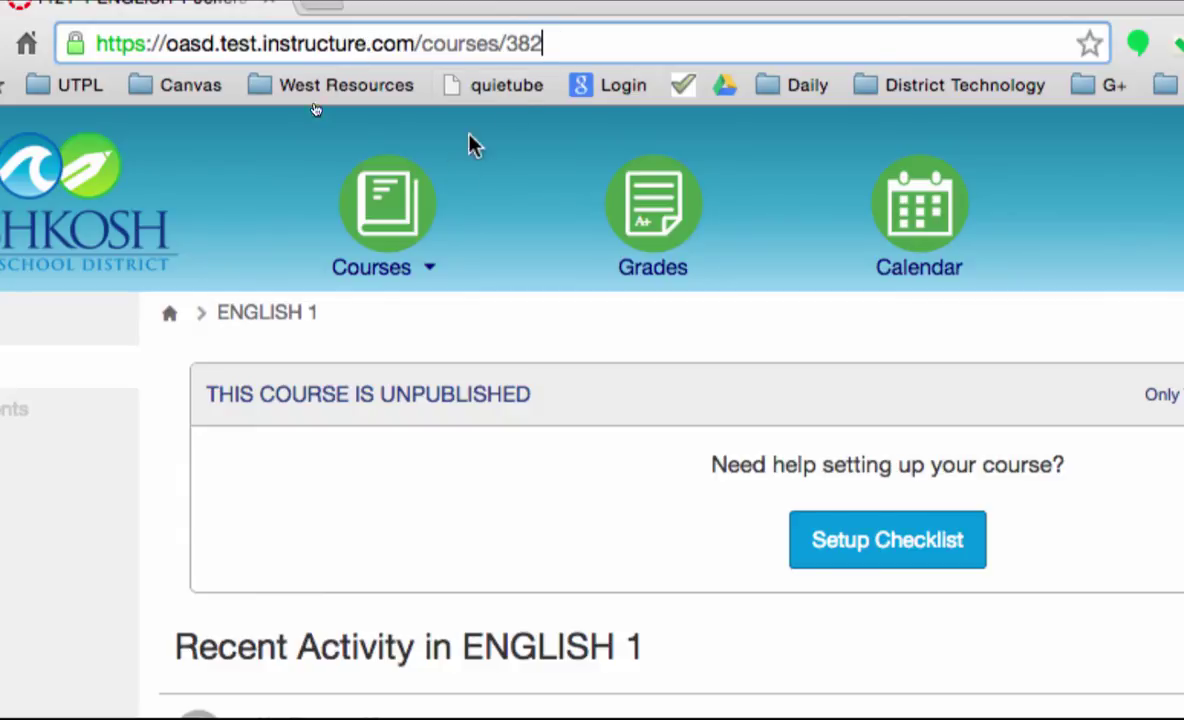
mouse_move(391, 243)
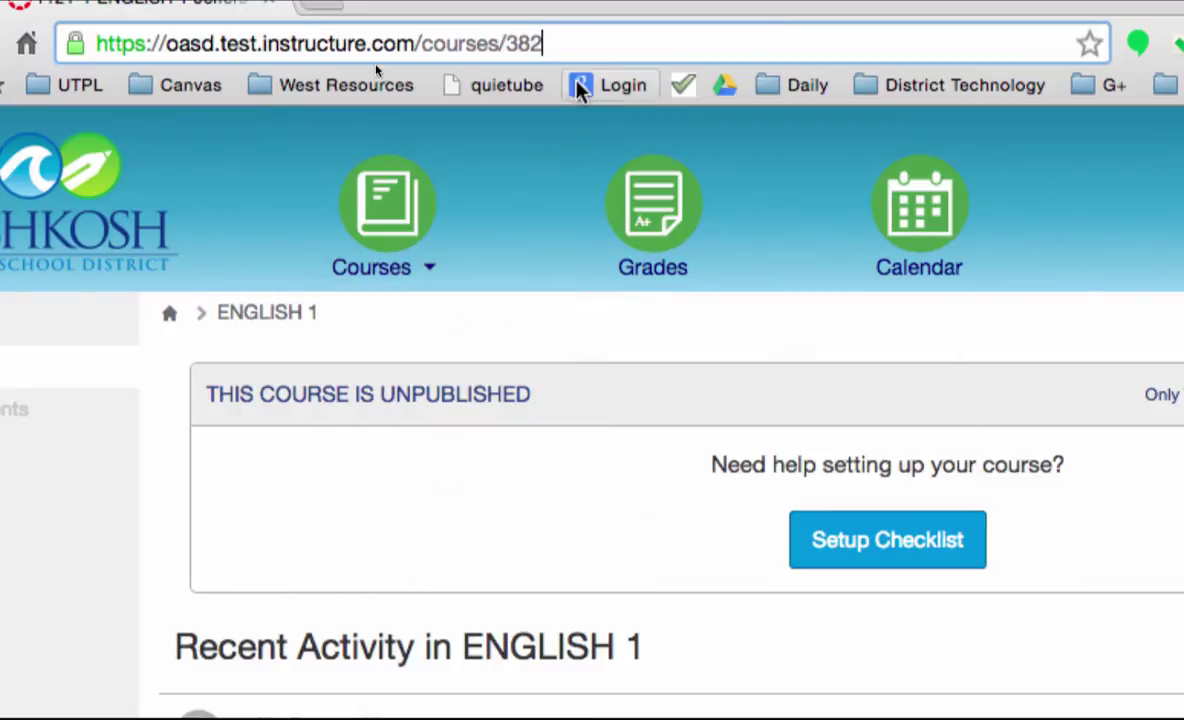
left_click_drag(553, 50, 507, 48)
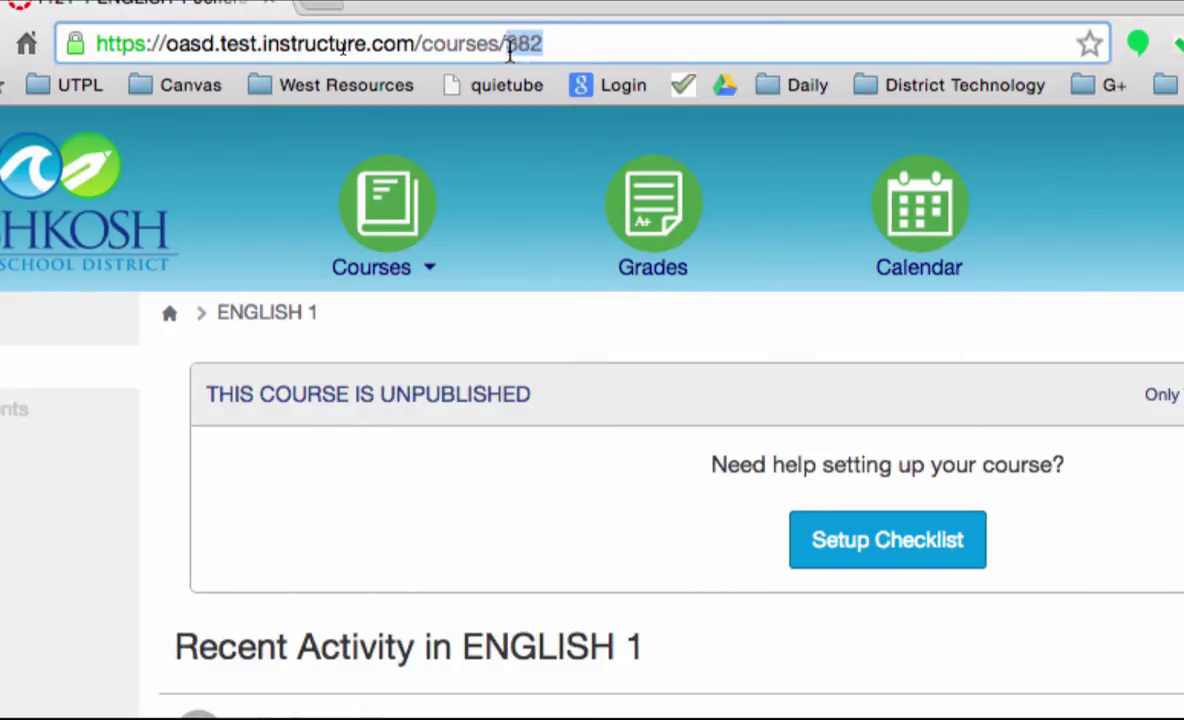
mouse_move(352, 287)
left_click(546, 44)
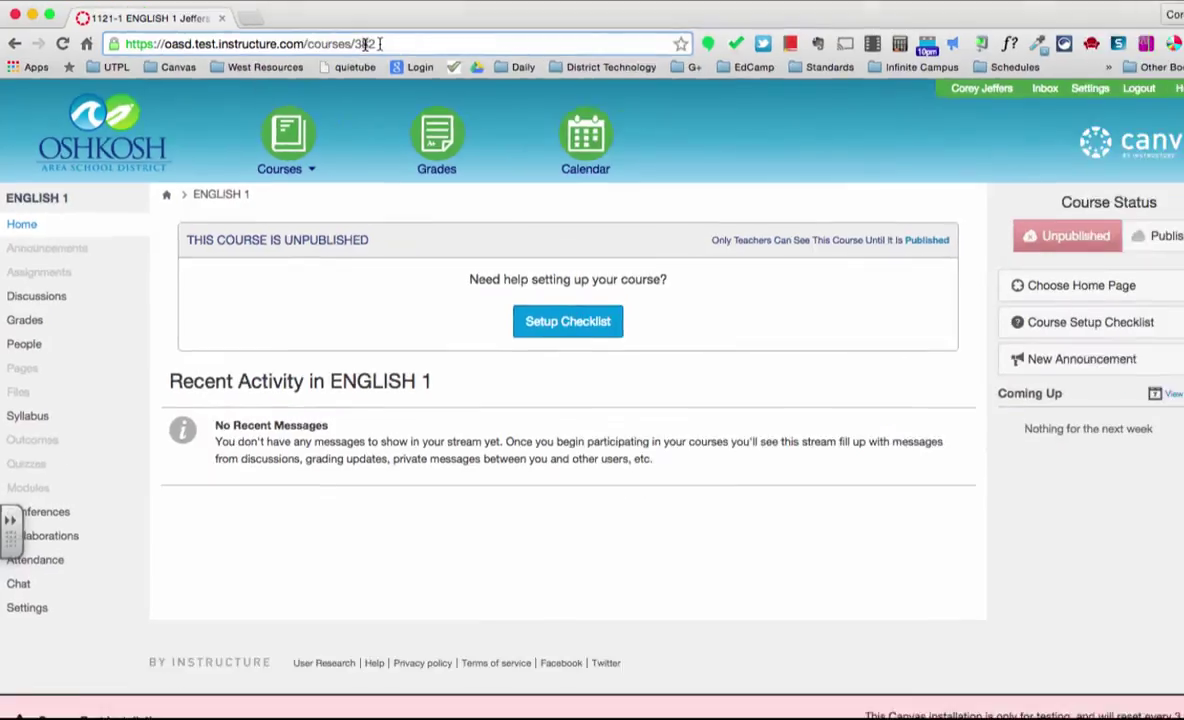
- Open the 4B) 1121-5 ENGLISH 1 course and highlight the course ID in its web address
mouse_move(292, 162)
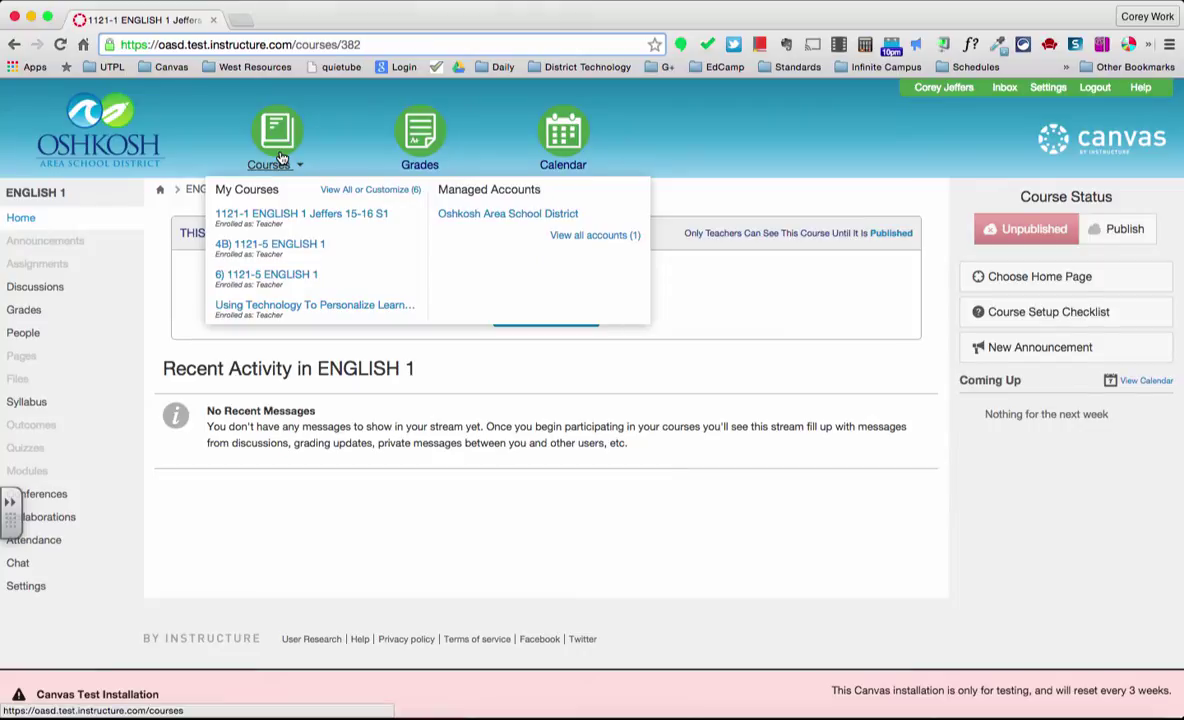
left_click(256, 248)
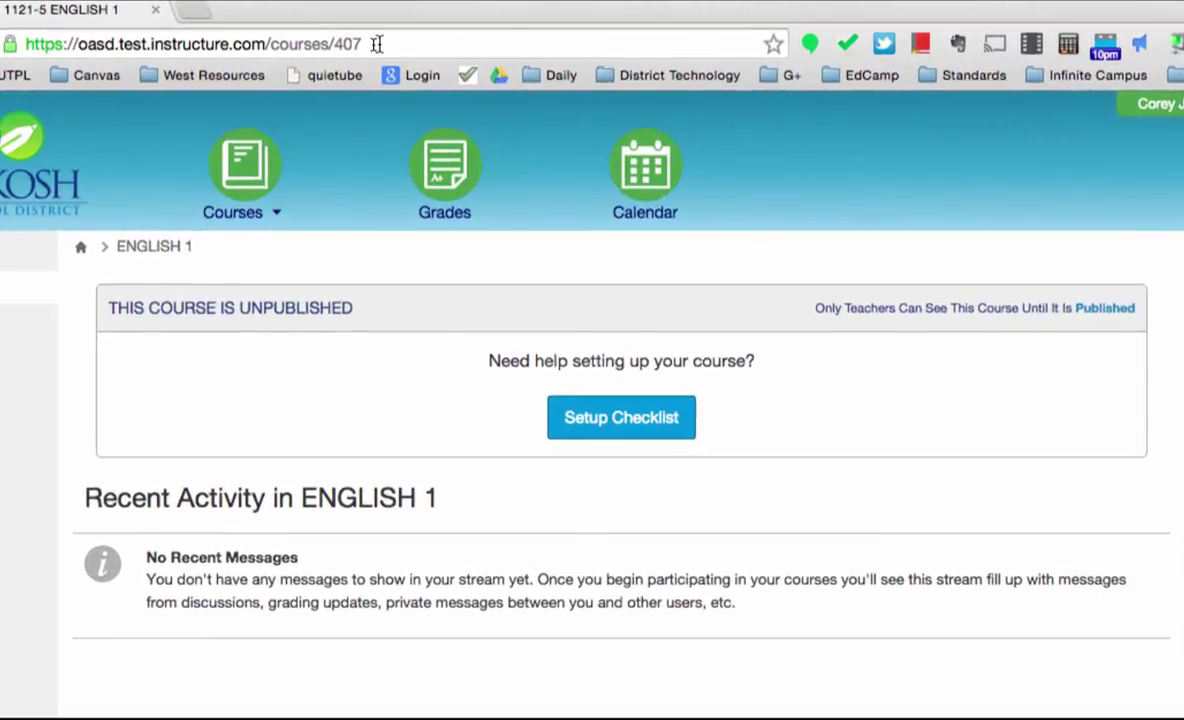
left_click(356, 44)
double_click(362, 44)
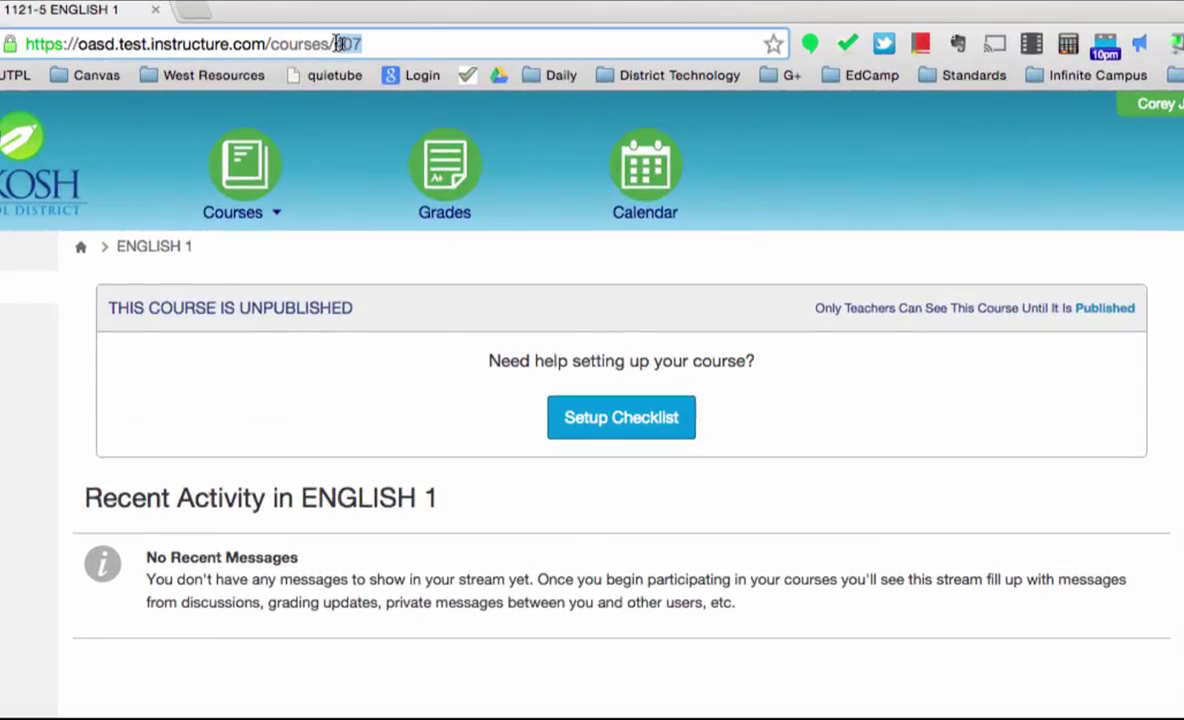
- Open the section 4B) 1121-5 ENGLISH 1 from the course settings and start cross-listing it
mouse_move(312, 138)
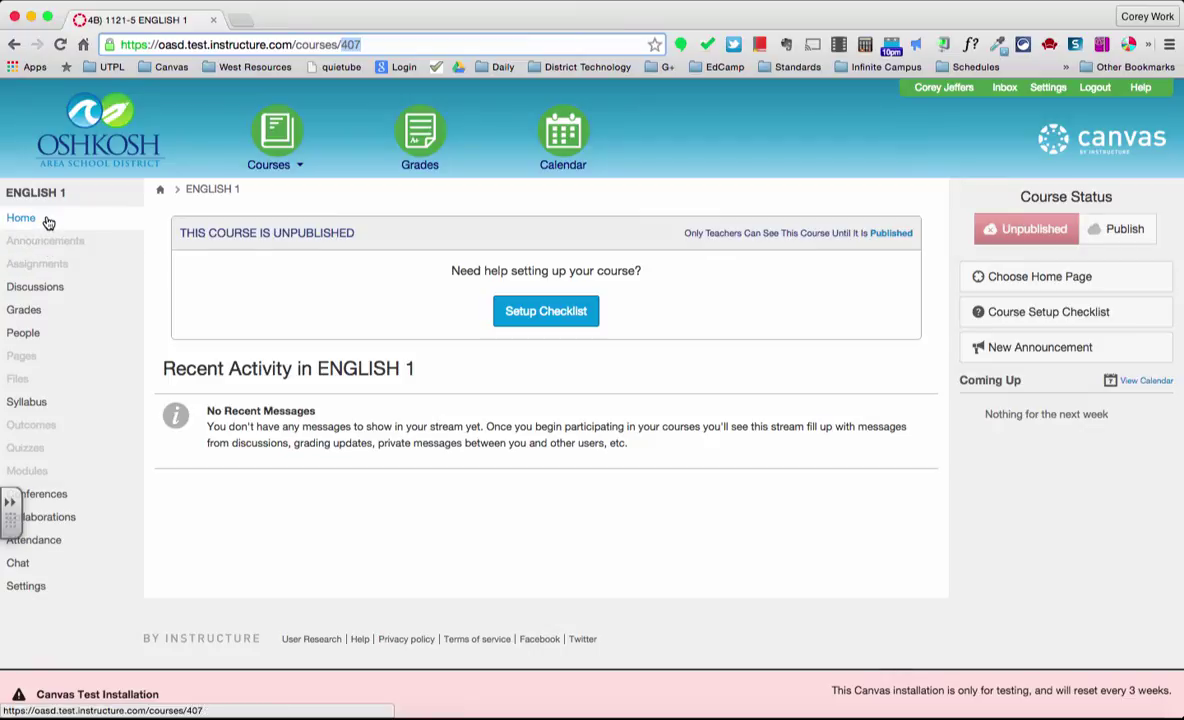
left_click(32, 589)
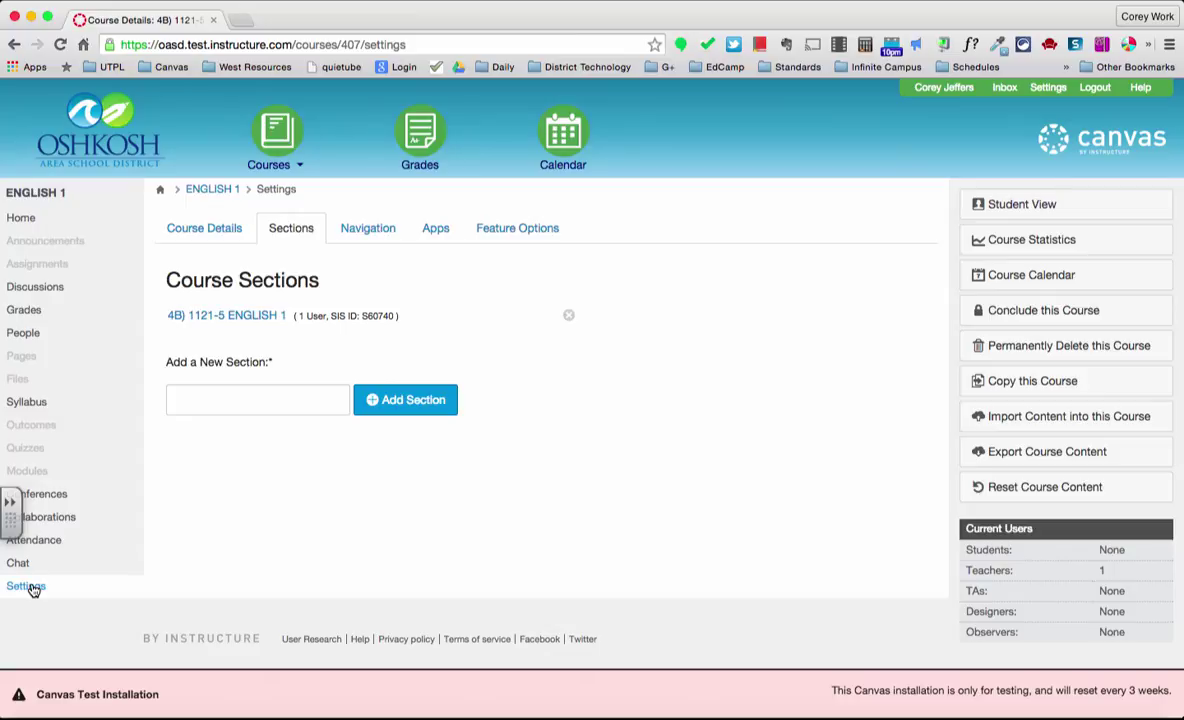
left_click(222, 318)
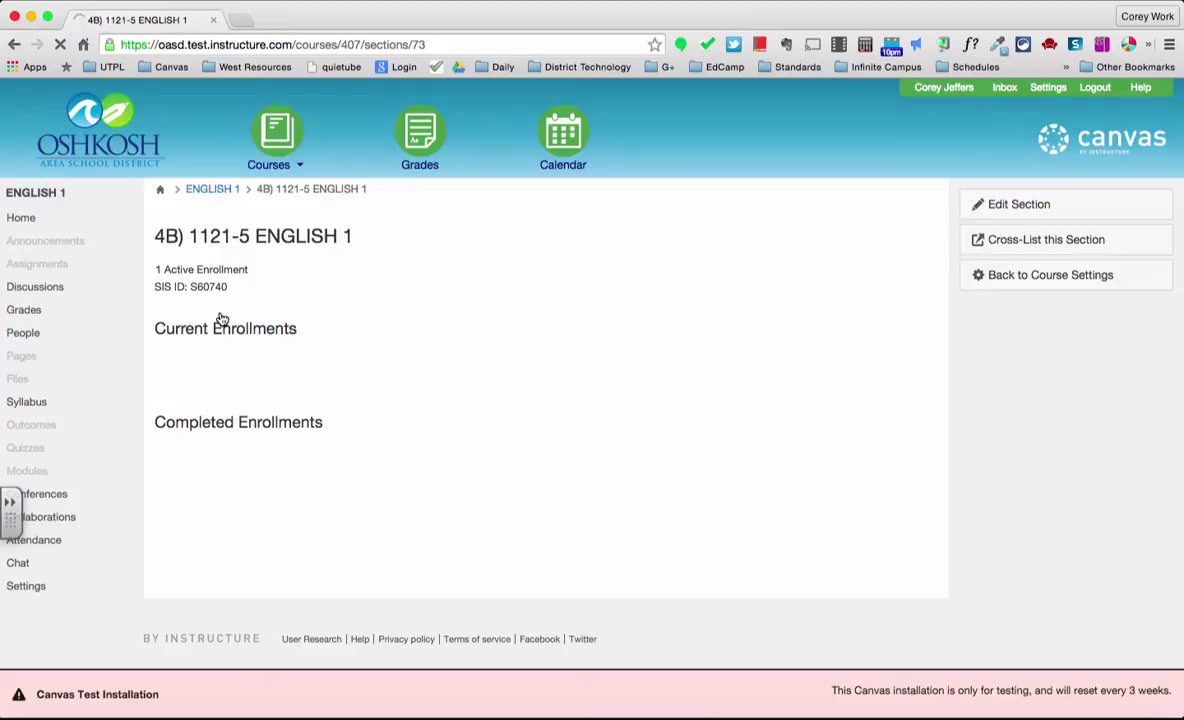
left_click(30, 588)
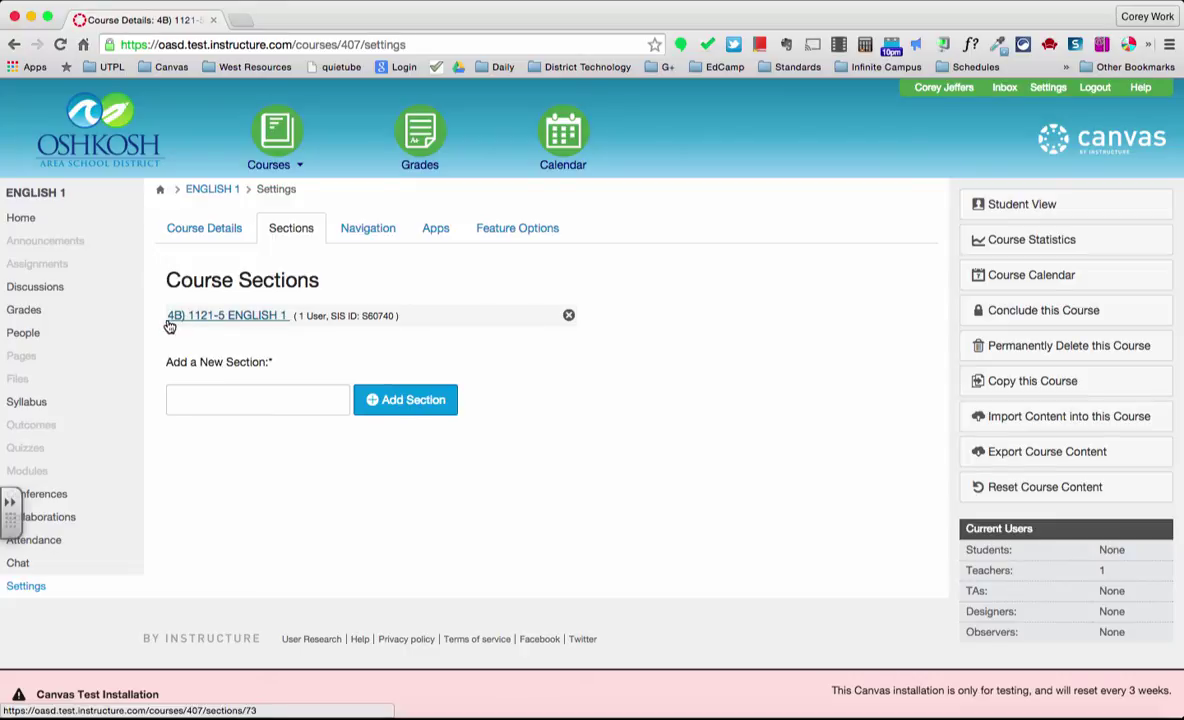
left_click(222, 317)
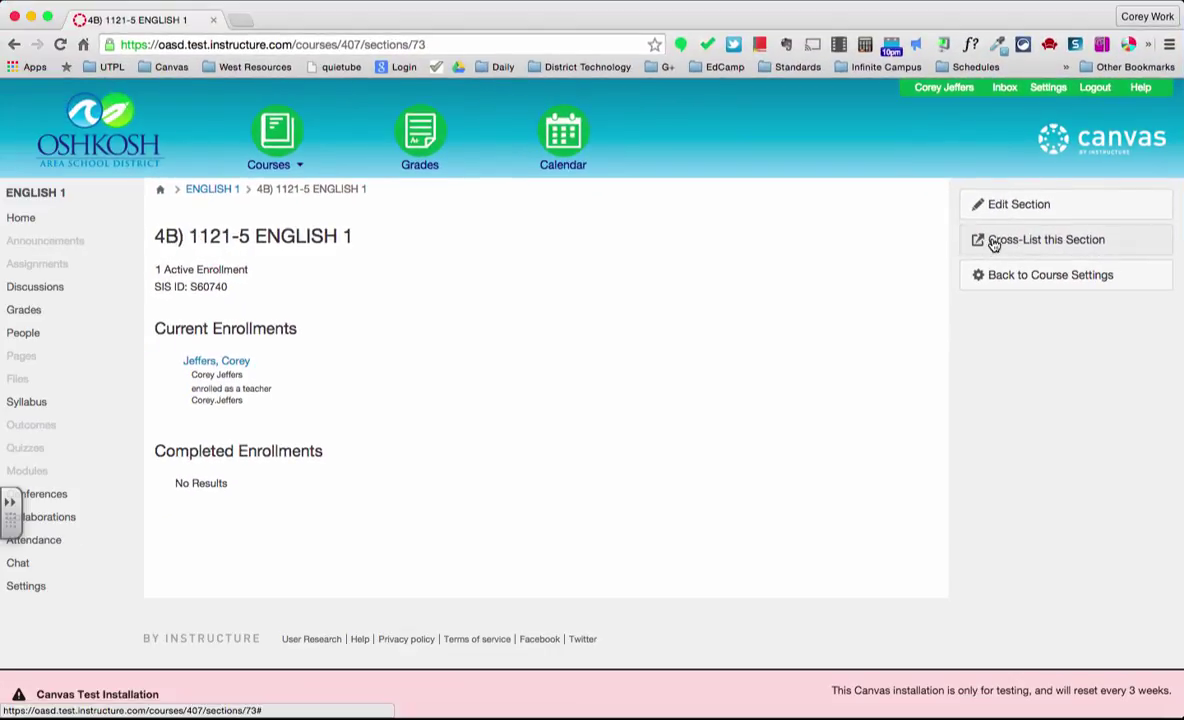
left_click(982, 244)
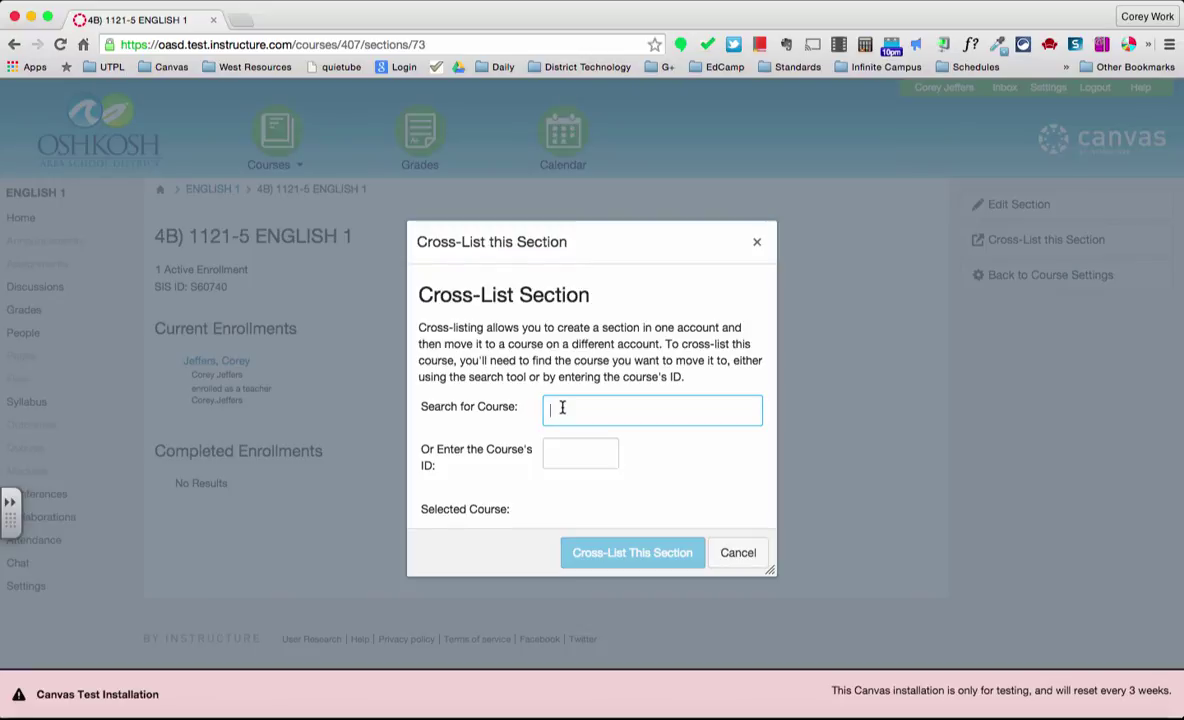
type("1121")
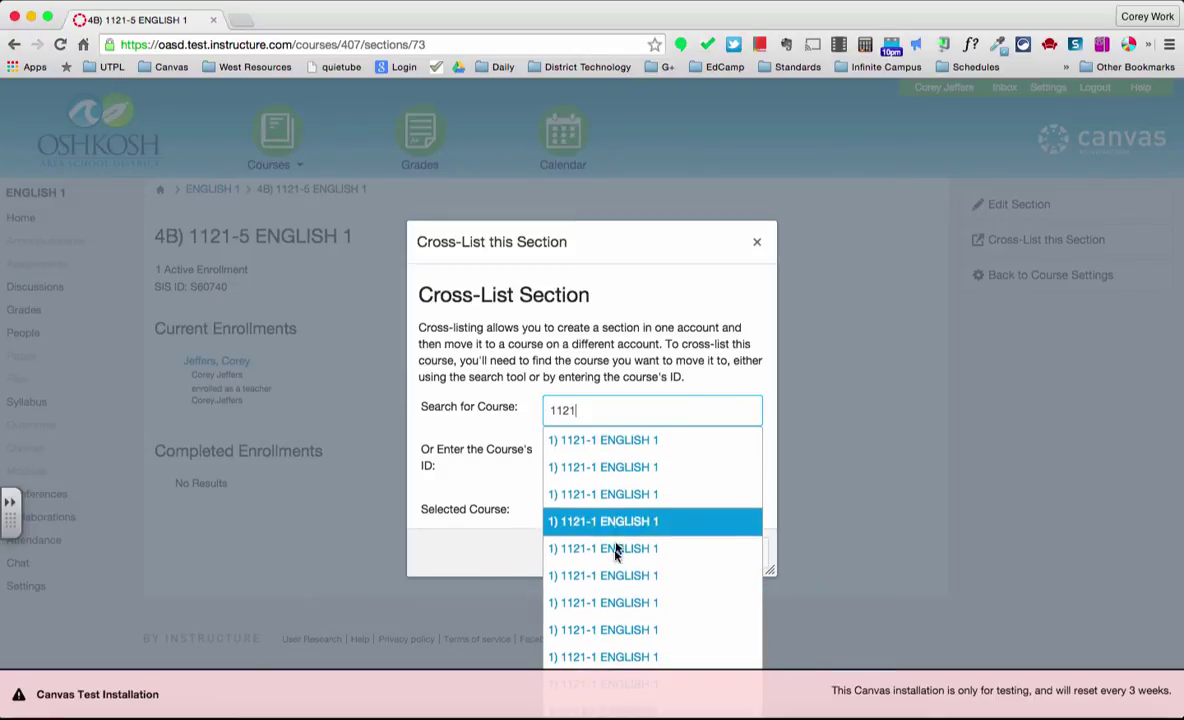
double_click(590, 408)
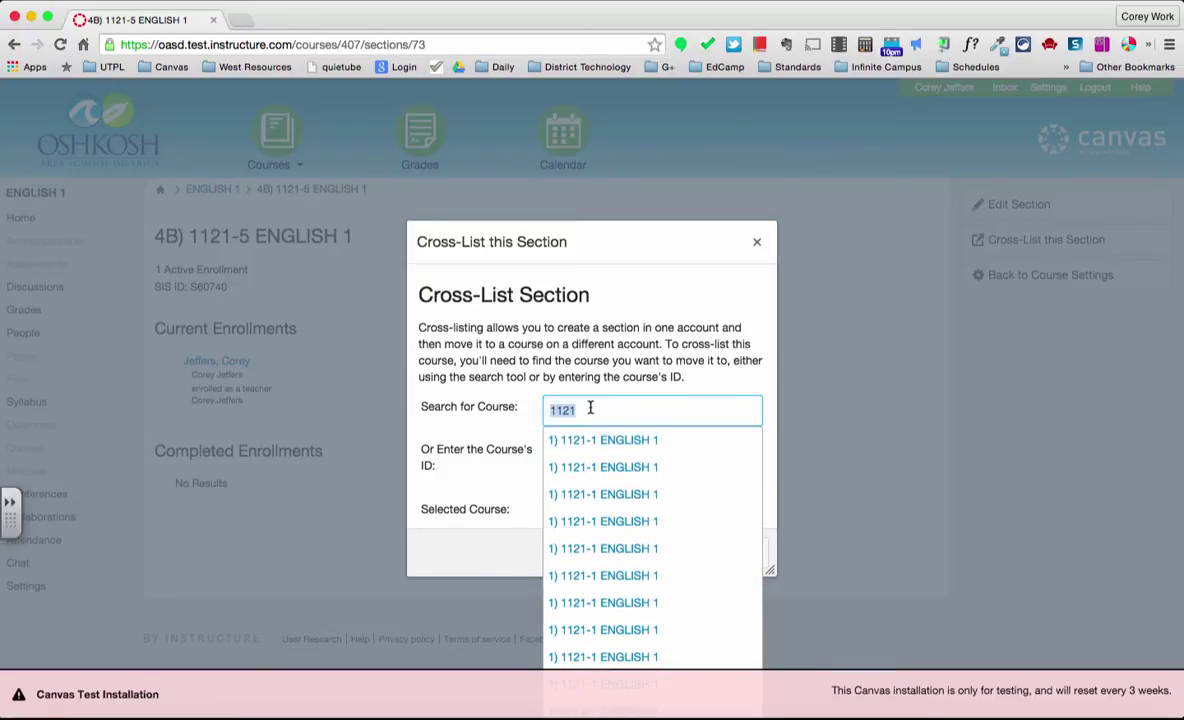
key("BackSpace")
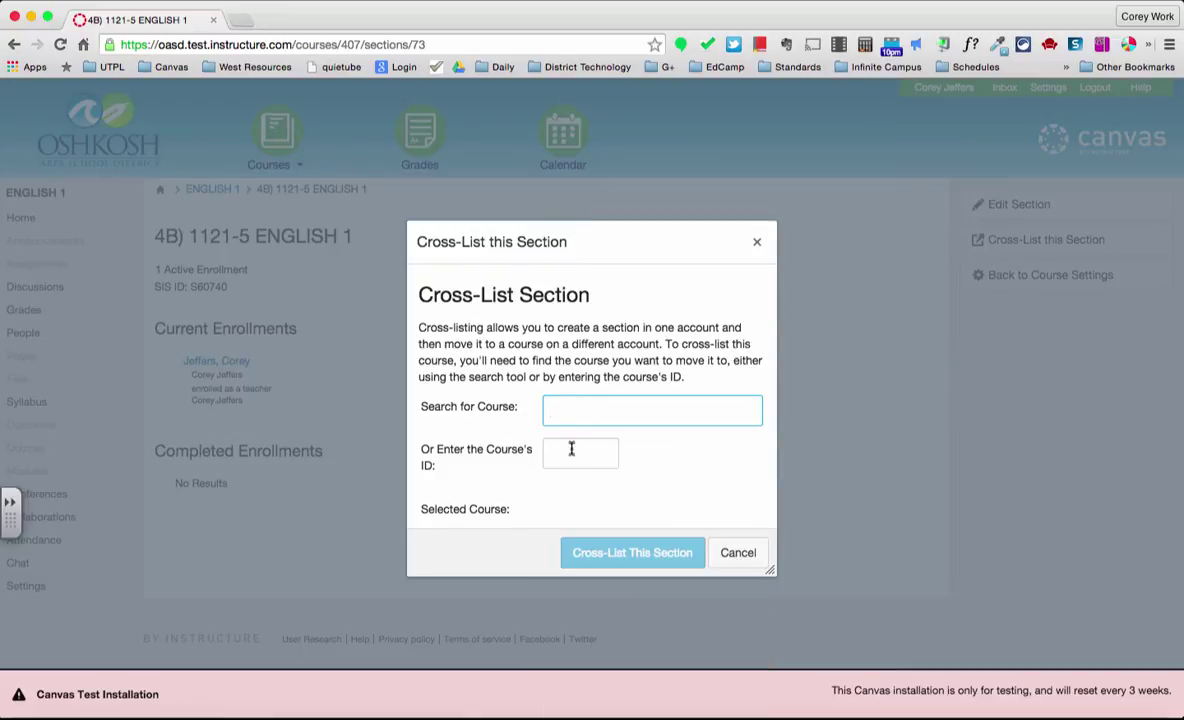
- Cross-list the 4B) 1121-5 ENGLISH 1 section into the renamed 1121-1 ENGLISH 1 course using course ID 382
left_click(571, 450)
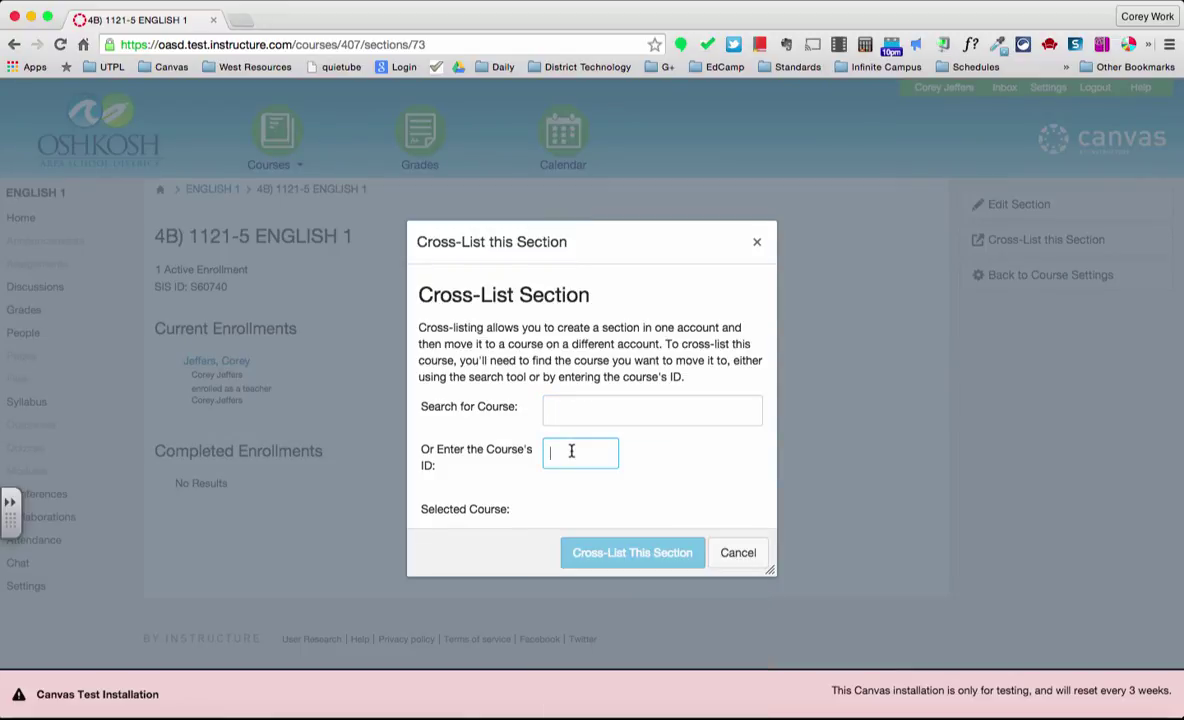
type("382")
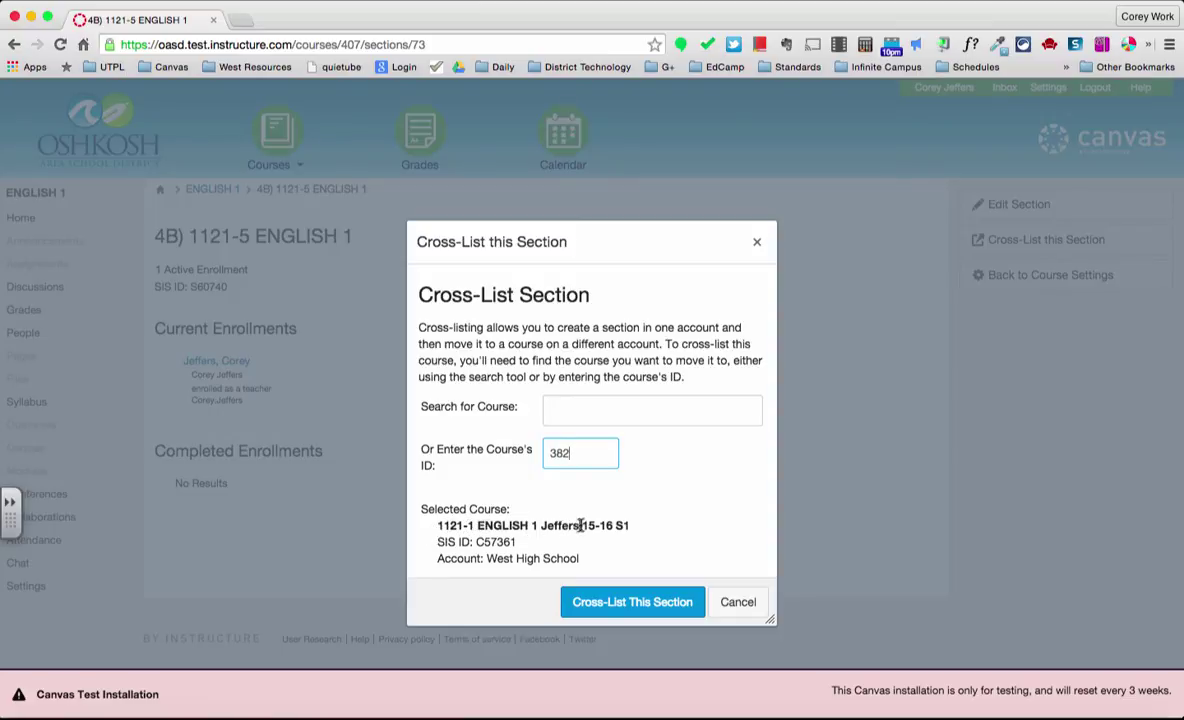
left_click(512, 538)
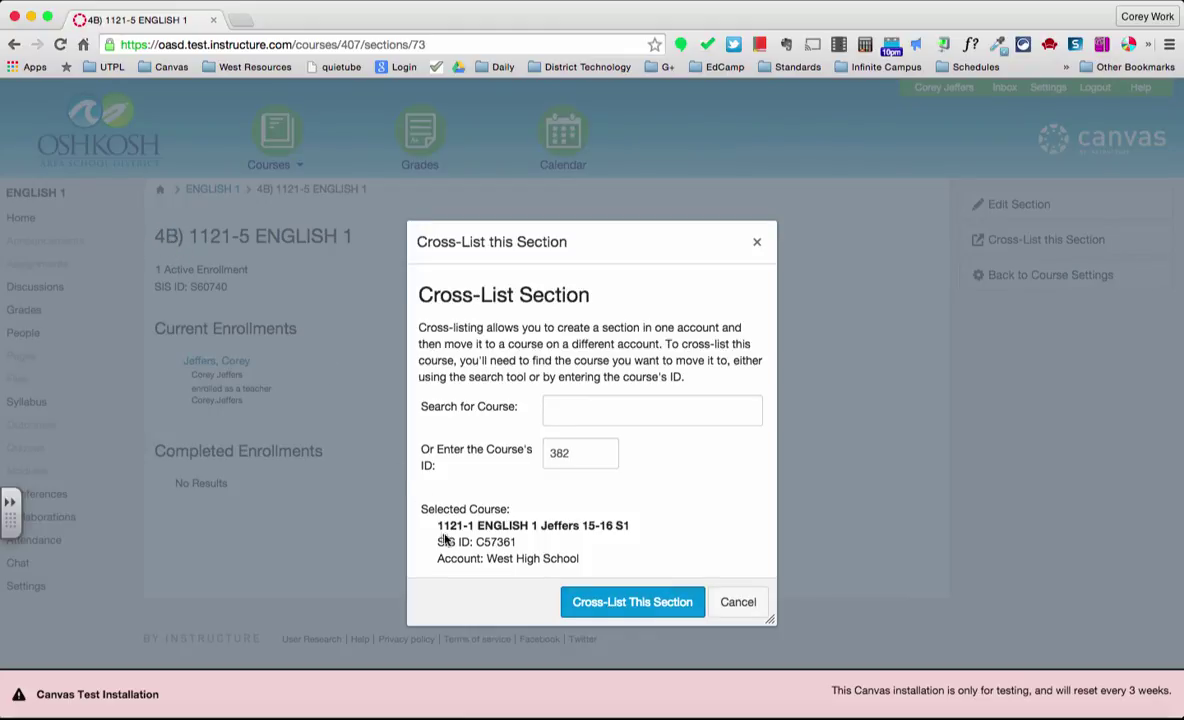
left_click(614, 603)
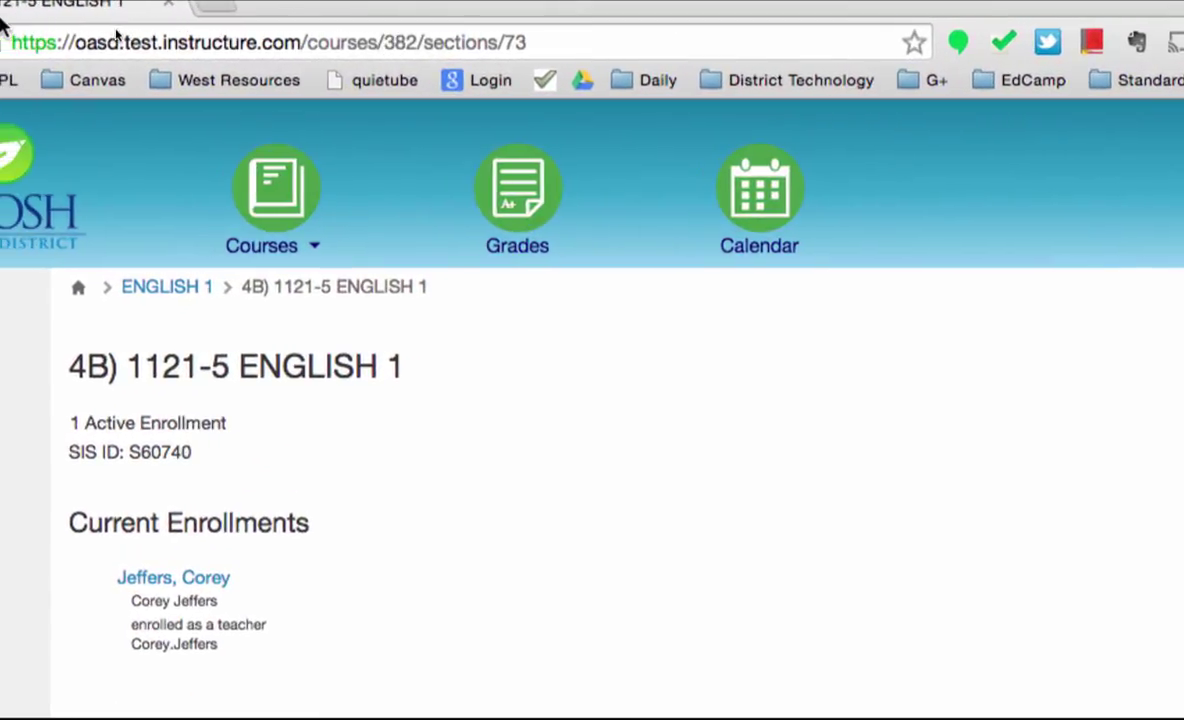
- Examine the course ID in the cross-listed section's web address and the section name in the page heading
left_click(391, 37)
left_click_drag(384, 40, 410, 36)
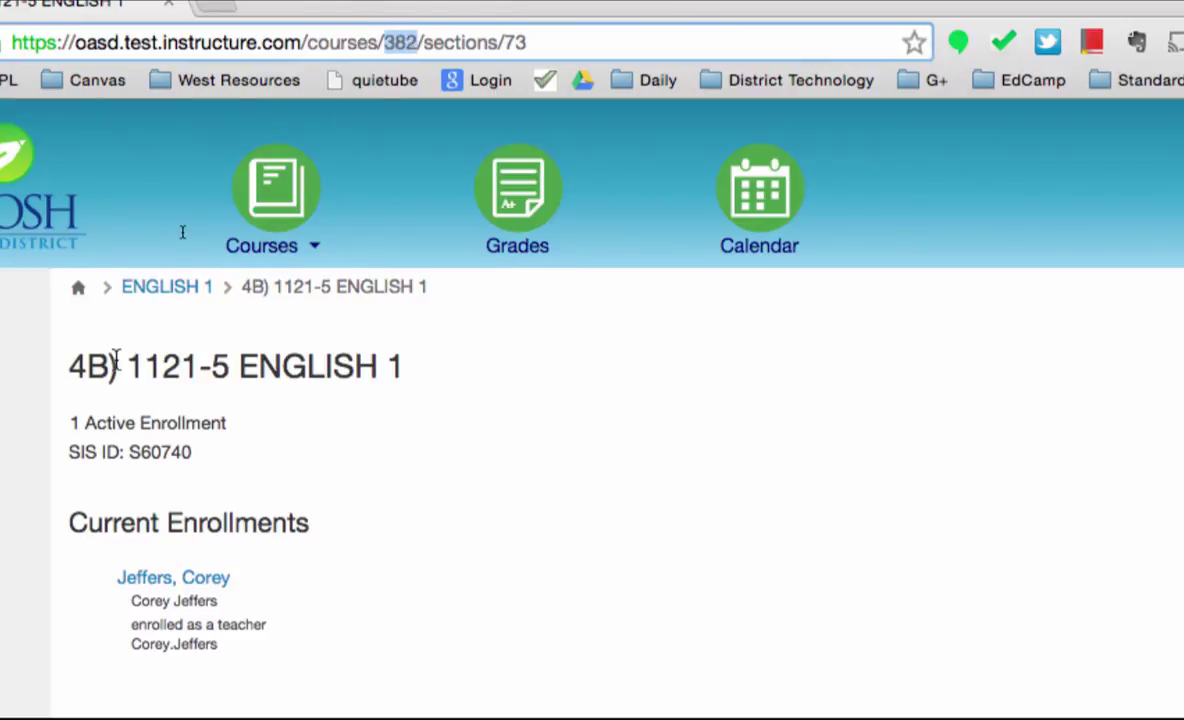
left_click_drag(70, 366, 330, 225)
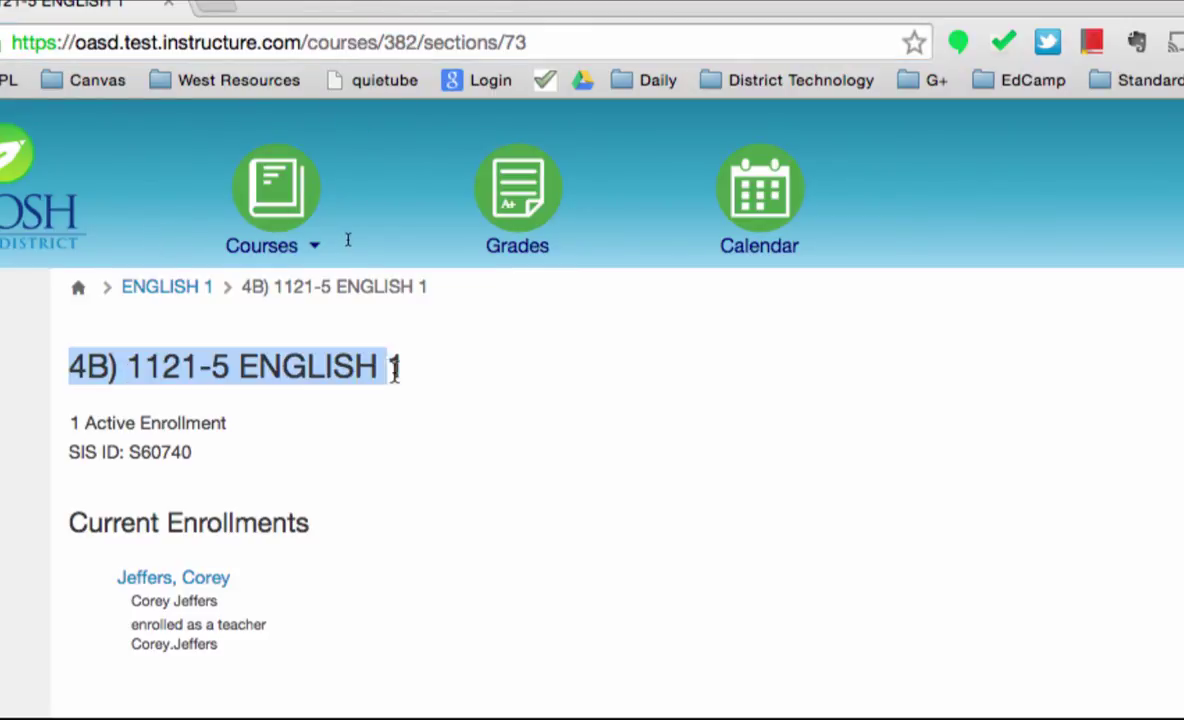
double_click(392, 43)
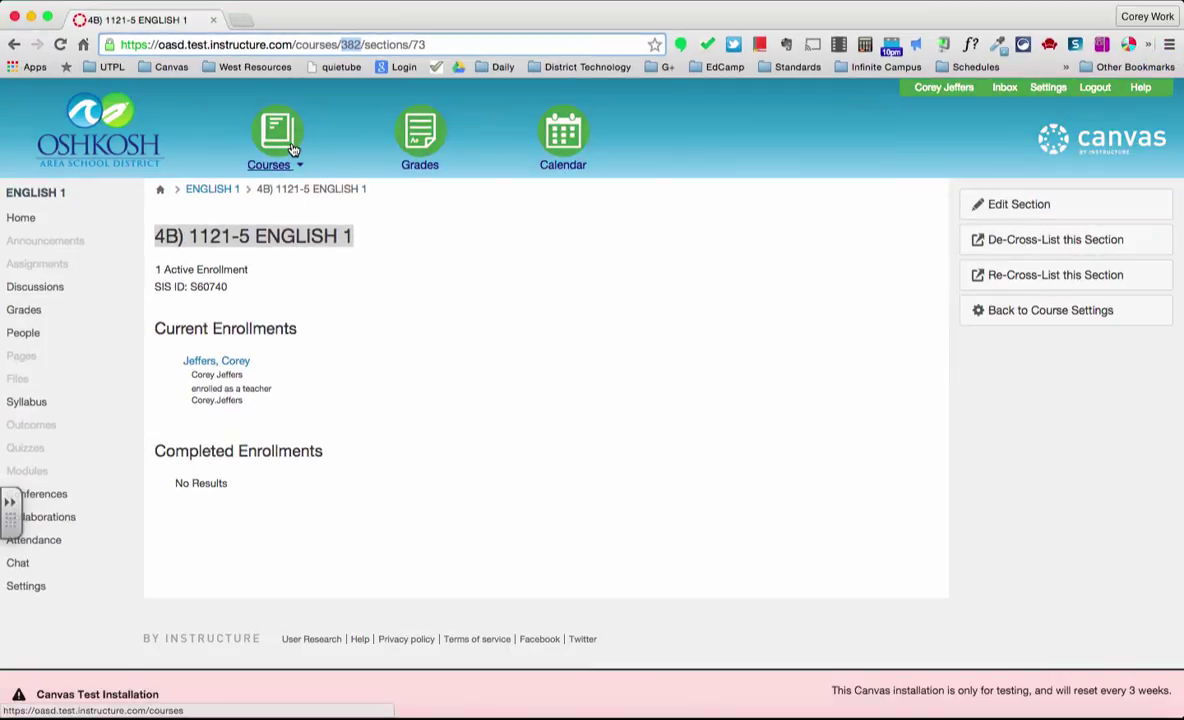
- Open the section list in the renamed 1121-1 ENGLISH 1 course's settings and highlight the course ID in its web address
mouse_move(293, 150)
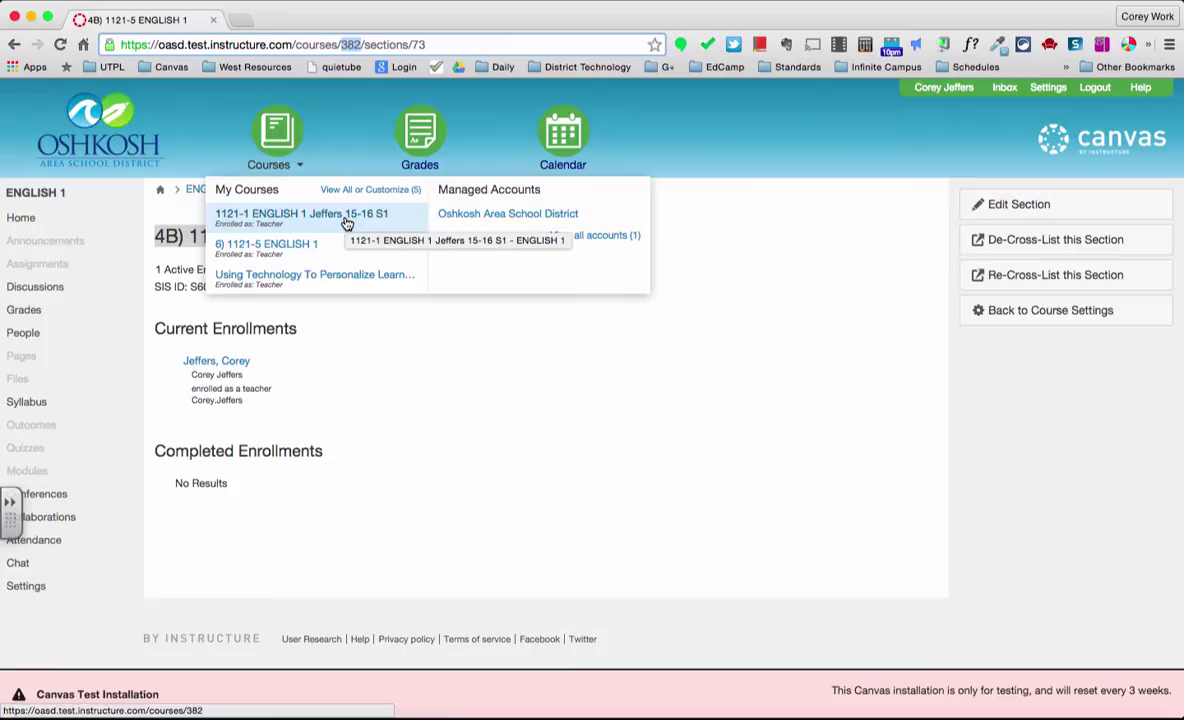
left_click(271, 220)
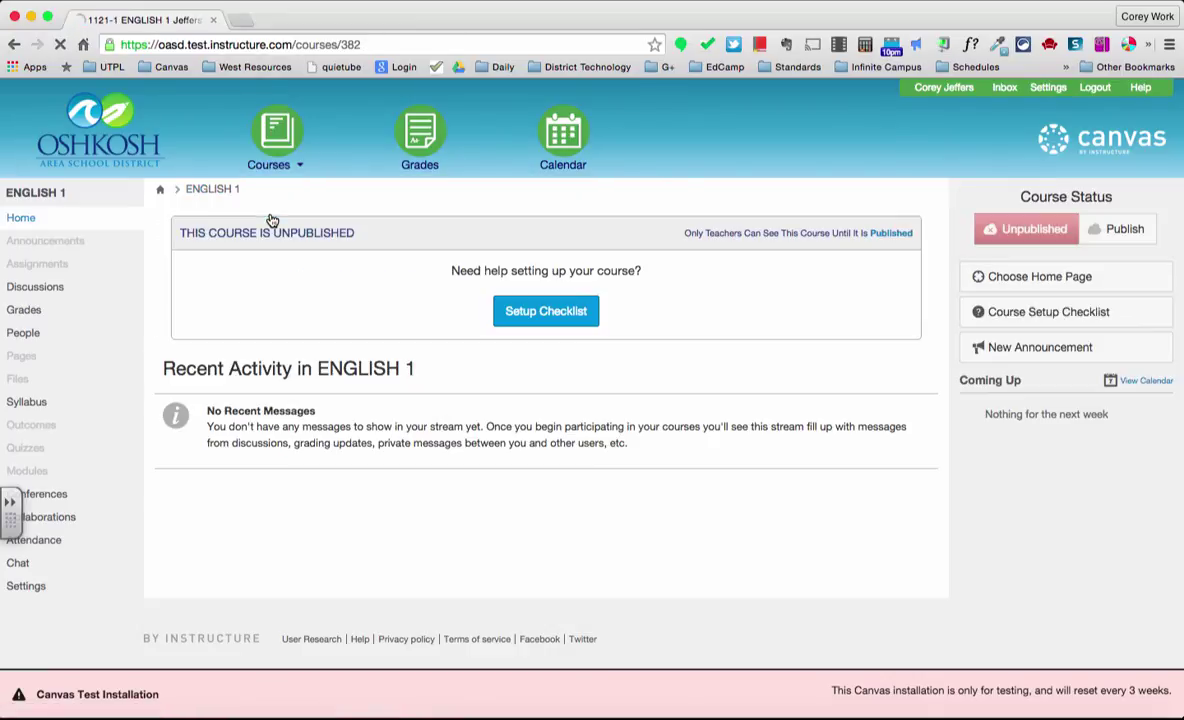
left_click(26, 587)
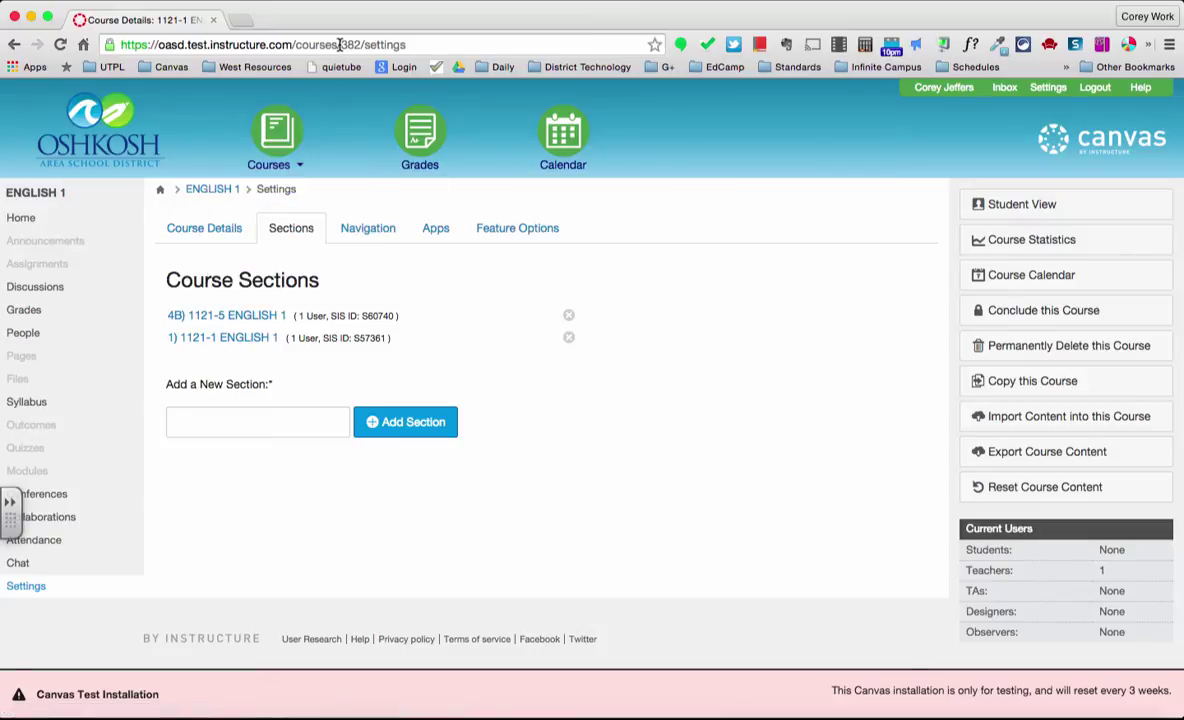
left_click_drag(342, 44, 362, 44)
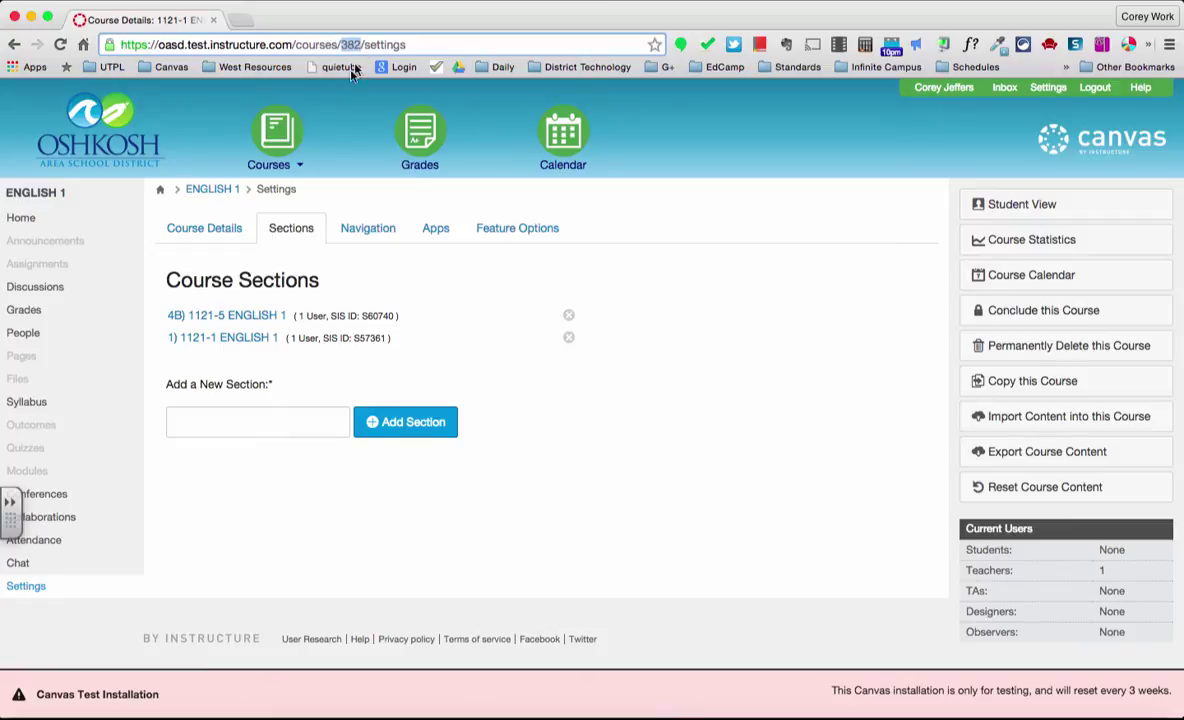
- Open the section 6) 1121-5 ENGLISH 1 from its course's settings and start cross-listing it
mouse_move(294, 160)
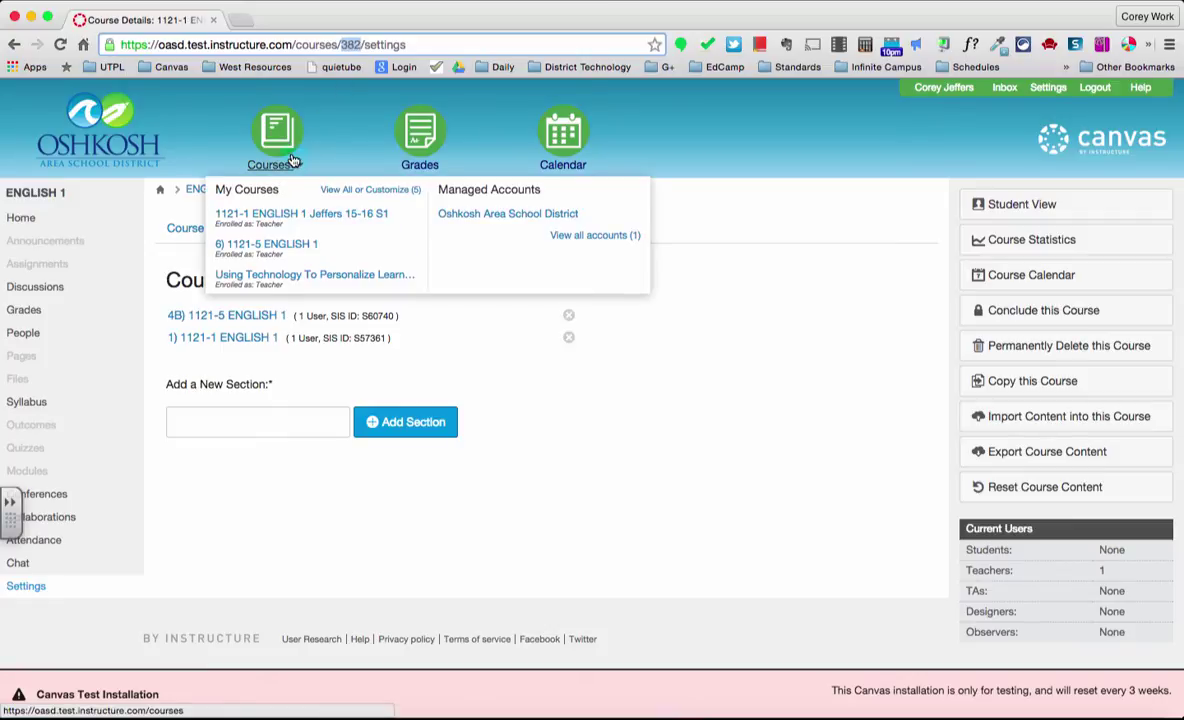
left_click(235, 254)
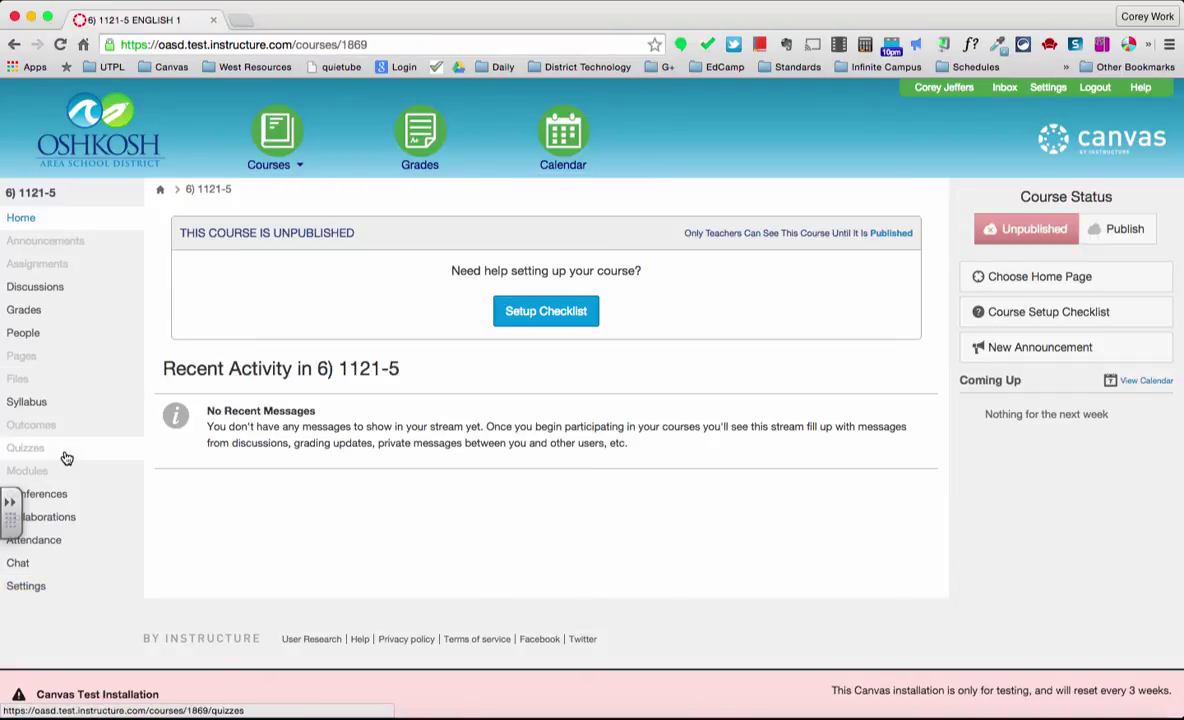
left_click(26, 587)
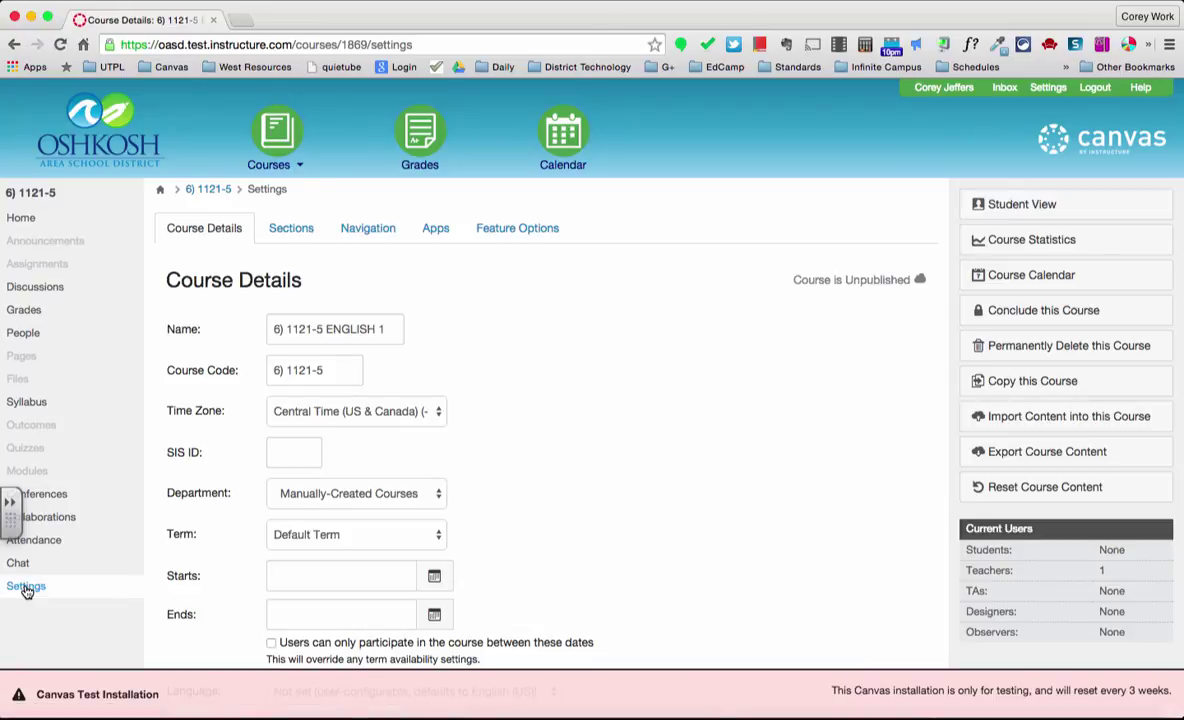
left_click(290, 232)
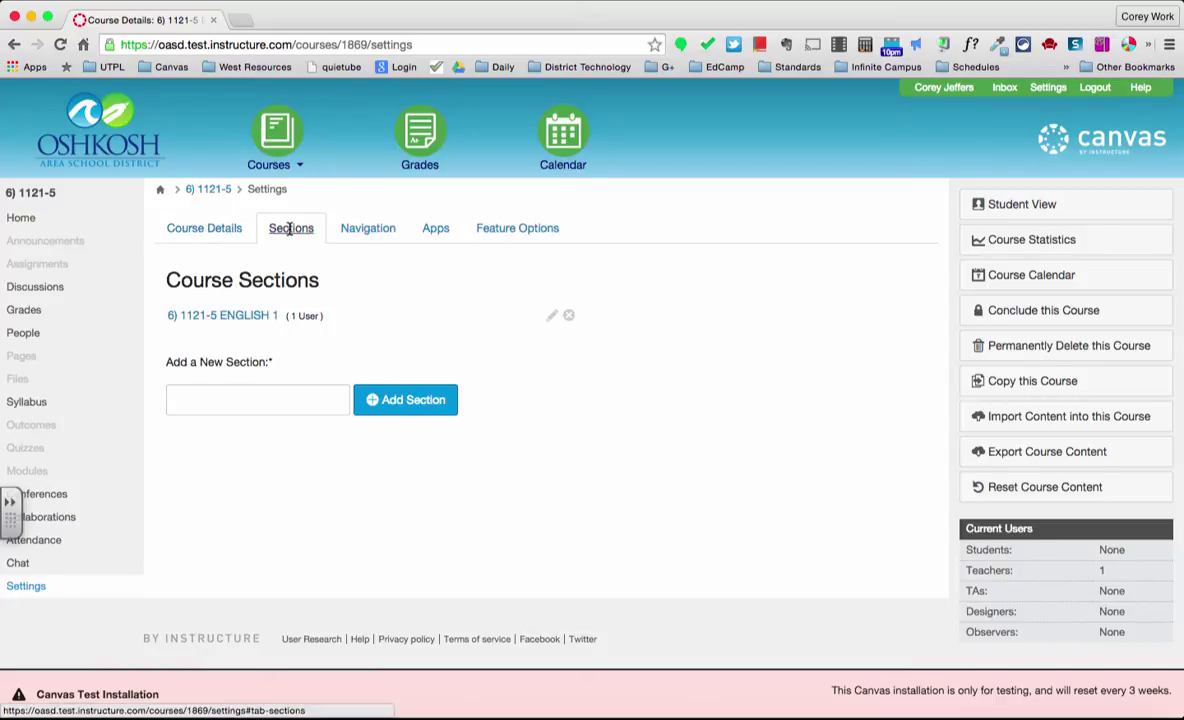
left_click(229, 317)
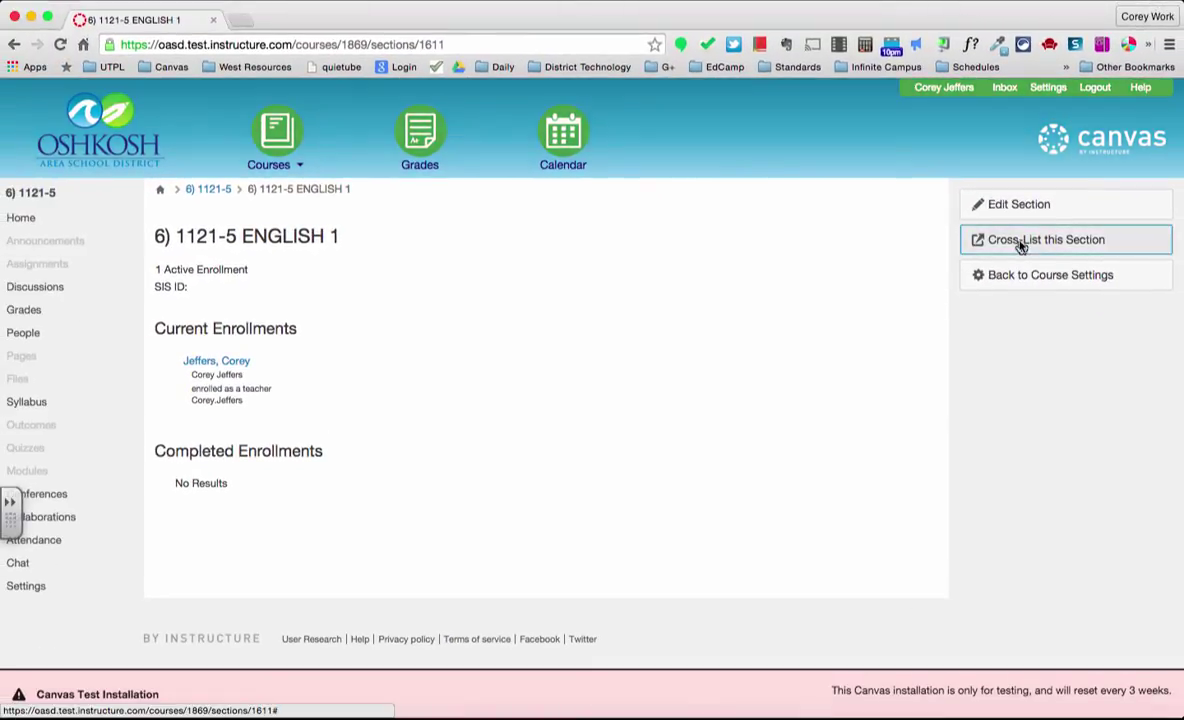
left_click(1020, 243)
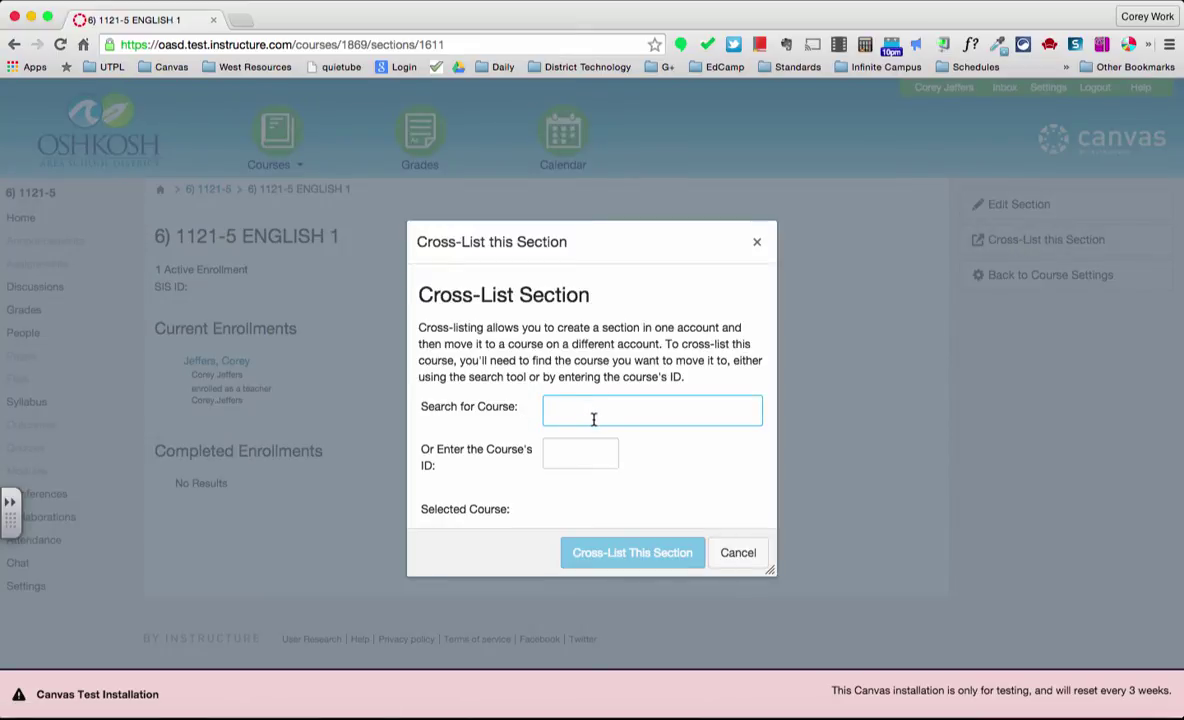
type("1121")
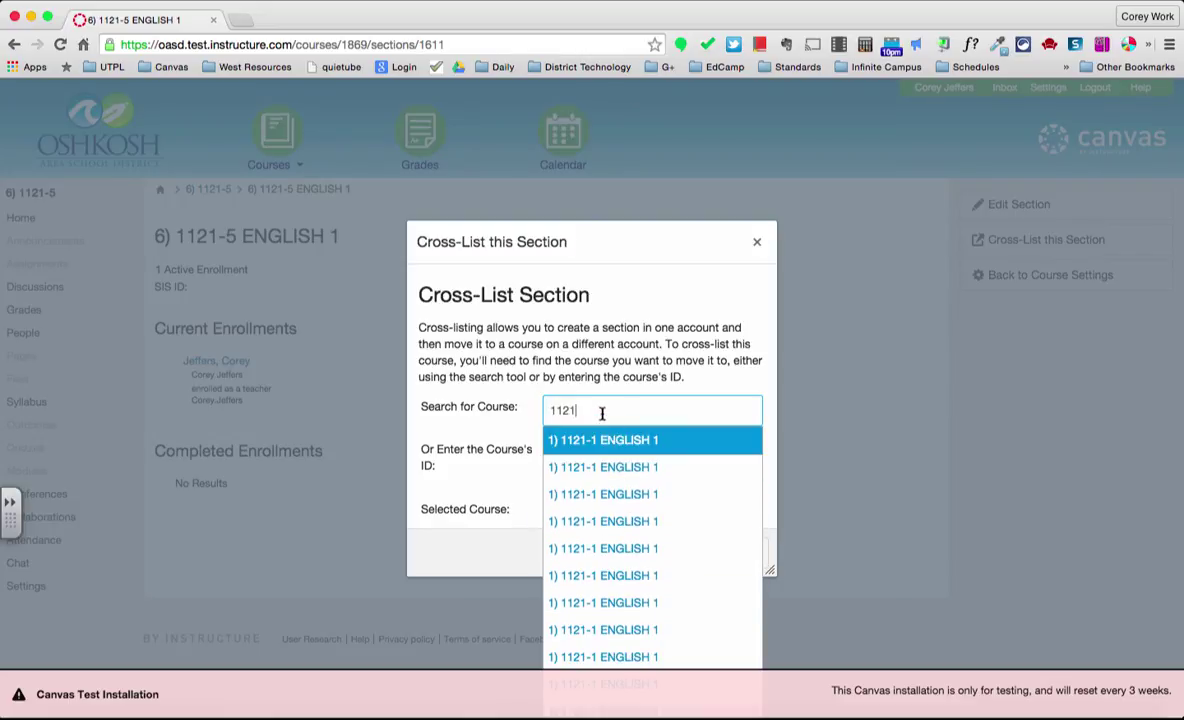
key("BackSpace")
key("BackSpace")
key("BackSpace")
key("BackSpace")
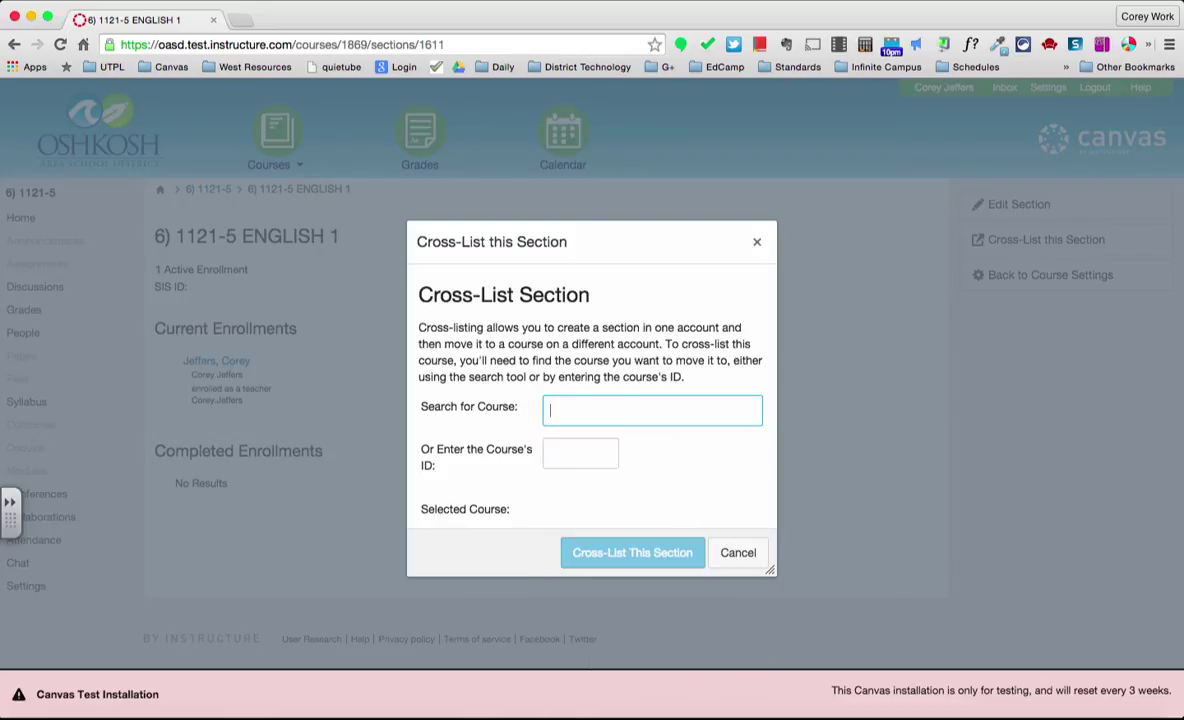
- Cross-list the 6) 1121-5 ENGLISH 1 section into the renamed 1121-1 ENGLISH 1 course using course ID 382
left_click(570, 456)
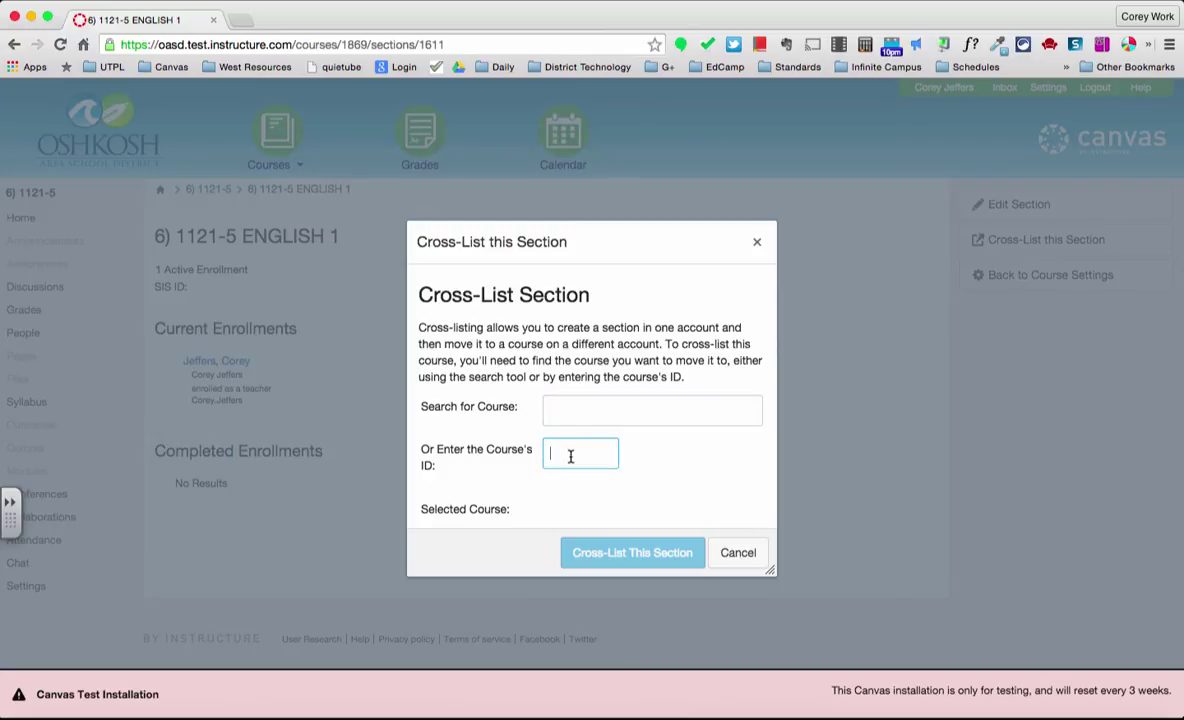
type("382")
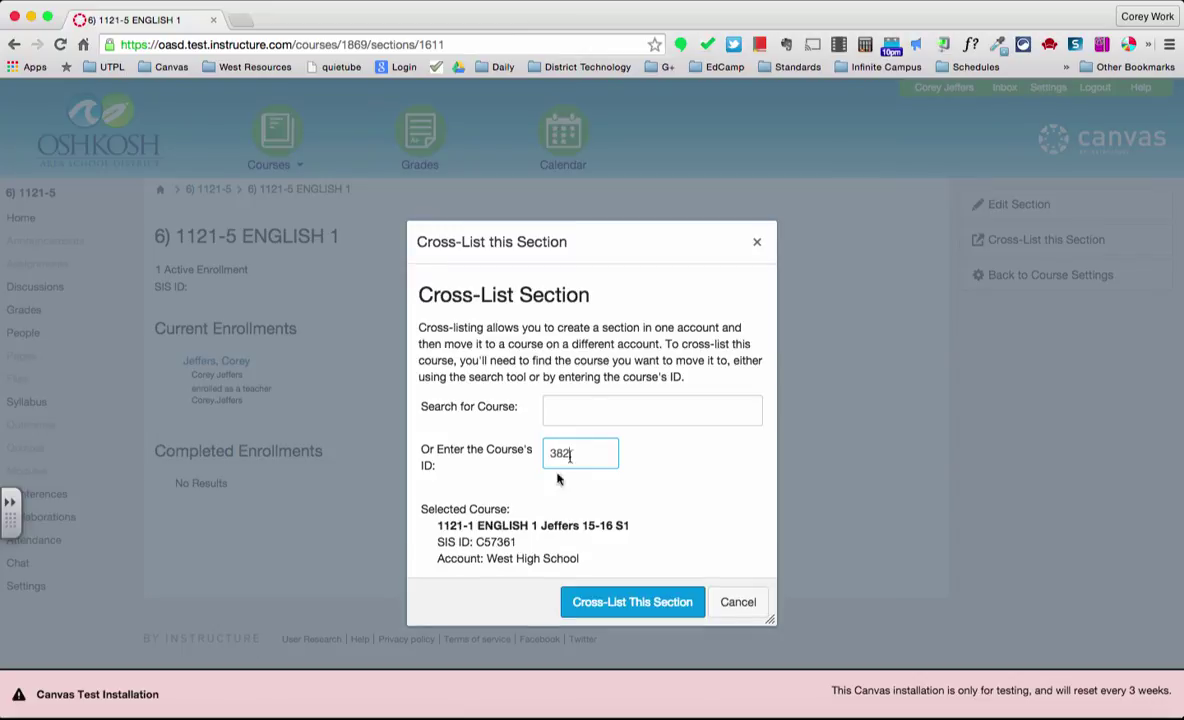
left_click(474, 541)
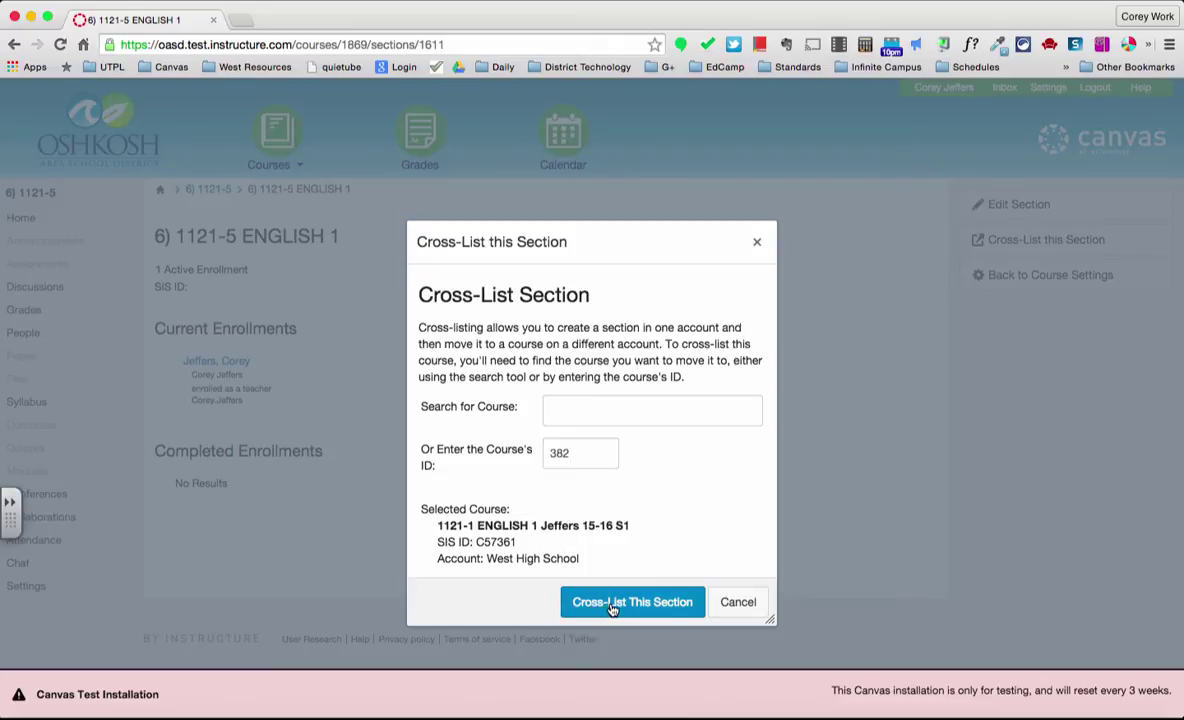
left_click(613, 603)
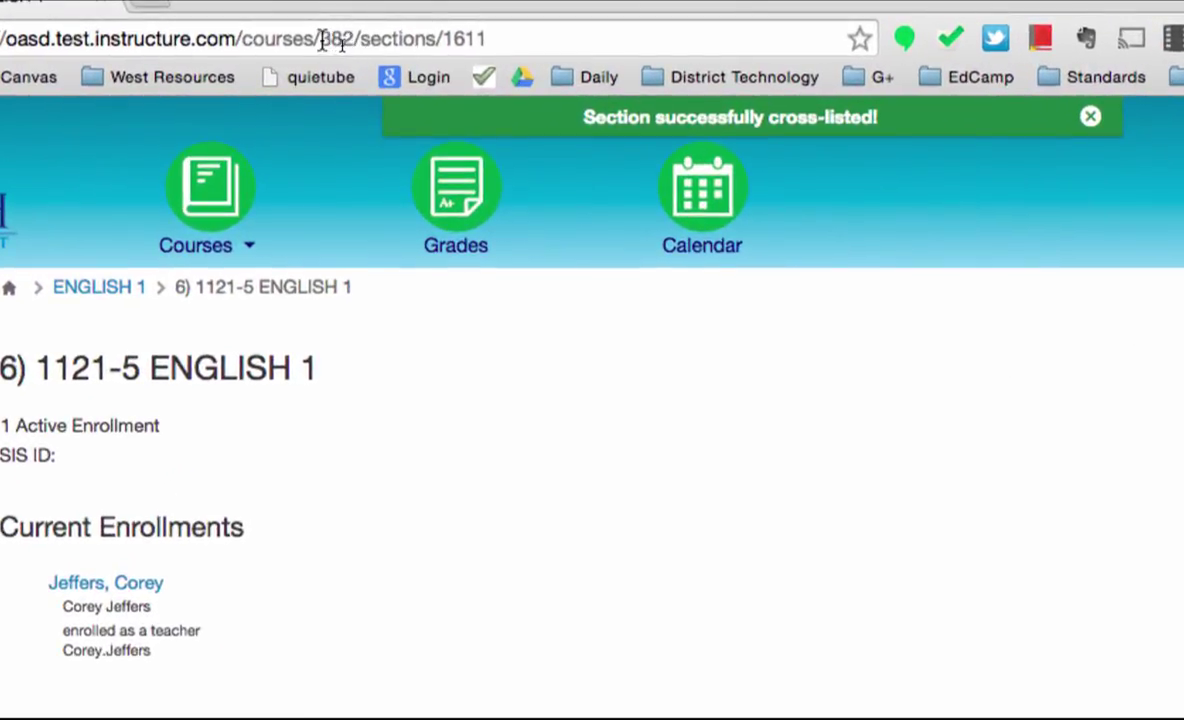
- Check the course ID in the 6) 1121-5 section's web address and review the section list in the 1121-1 ENGLISH 1 course settings
left_click(320, 40)
left_click_drag(320, 40, 354, 42)
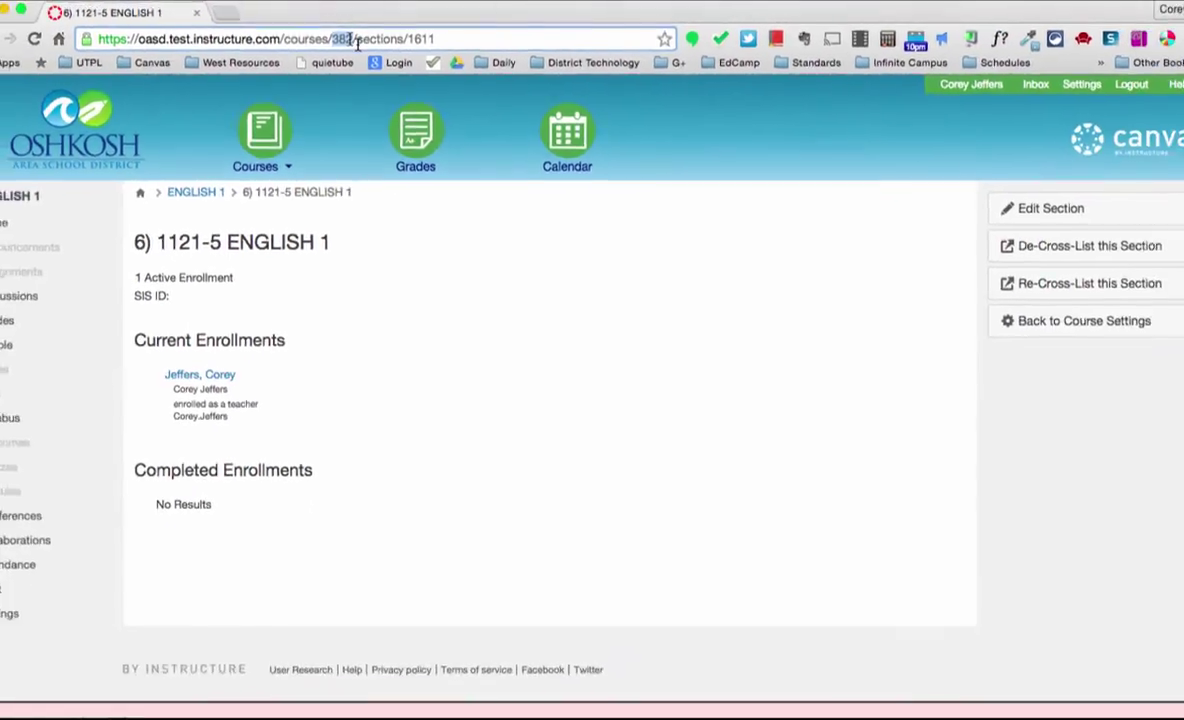
left_click(262, 130)
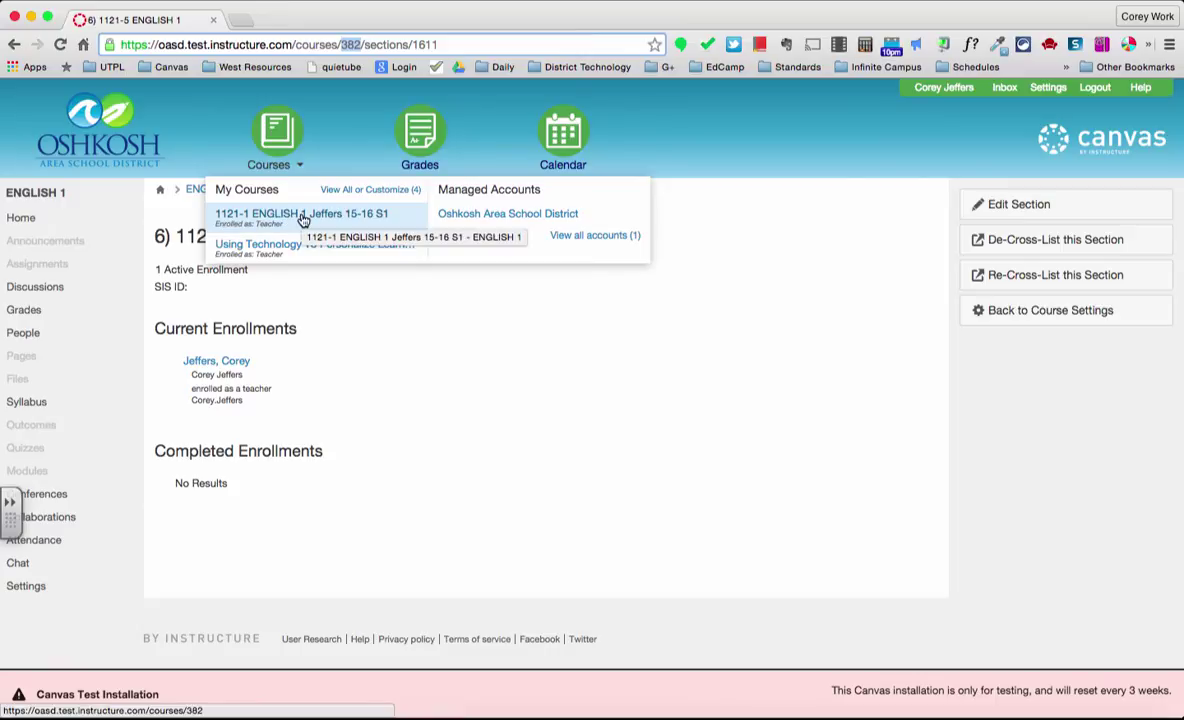
left_click(33, 594)
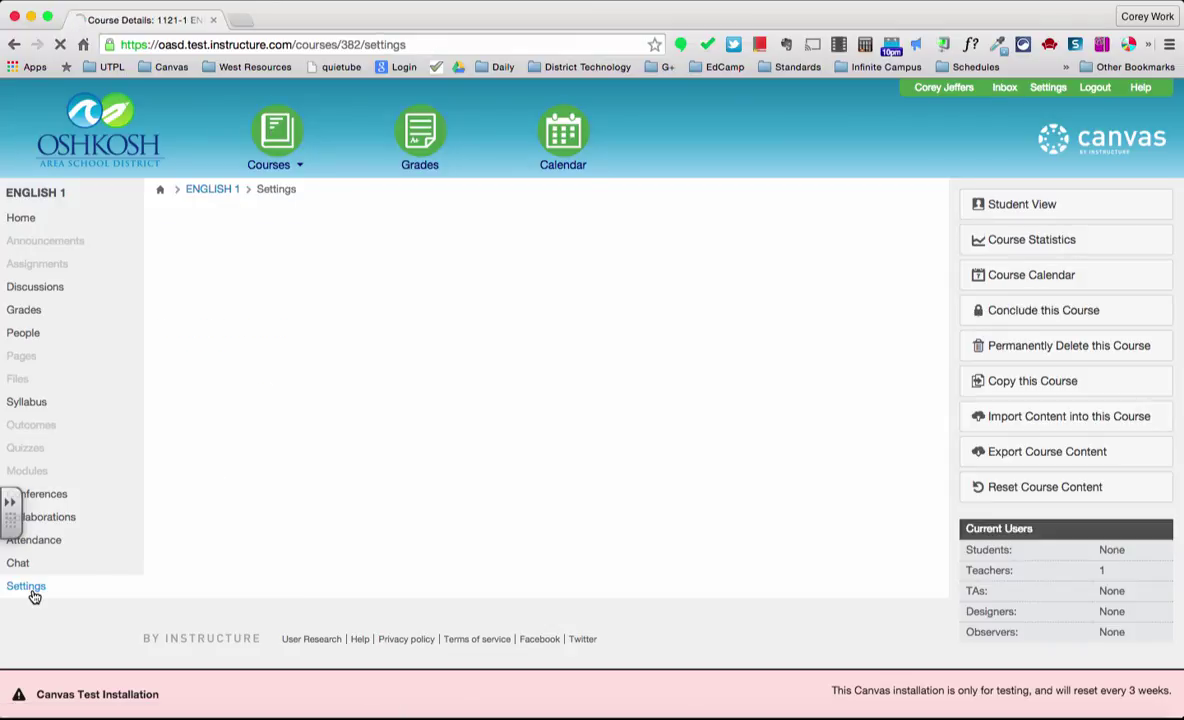
left_click(279, 229)
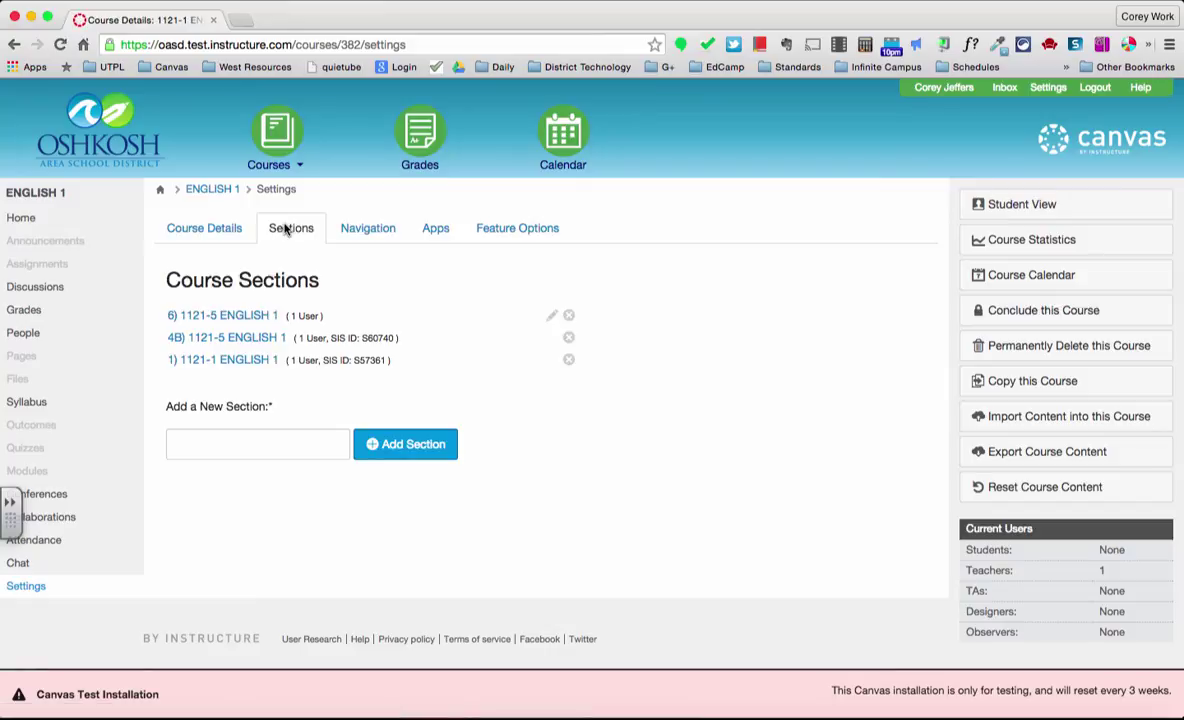